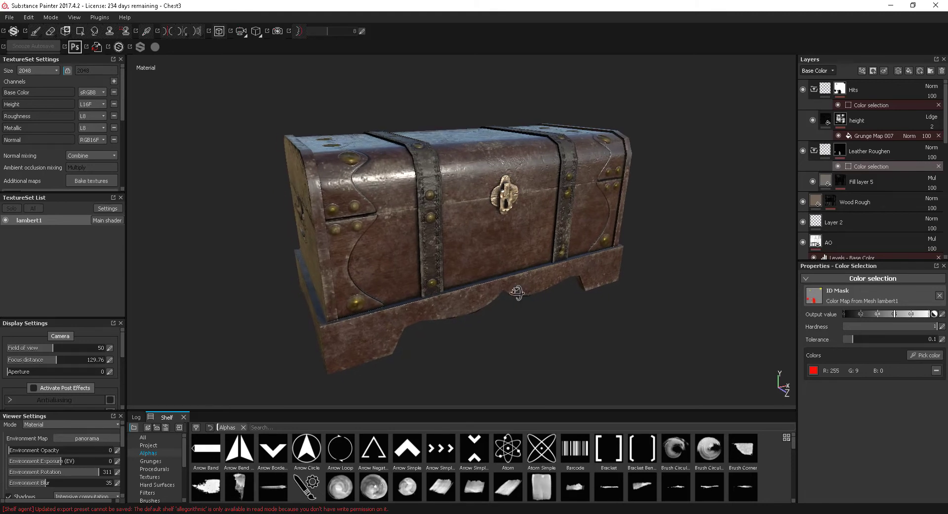
Turn the view to face the chest and bring up the Export Textures dialog.
{"action": "left_click_drag", "start_coordinate": [542, 266], "coordinate": [540, 268], "text": "alt"}
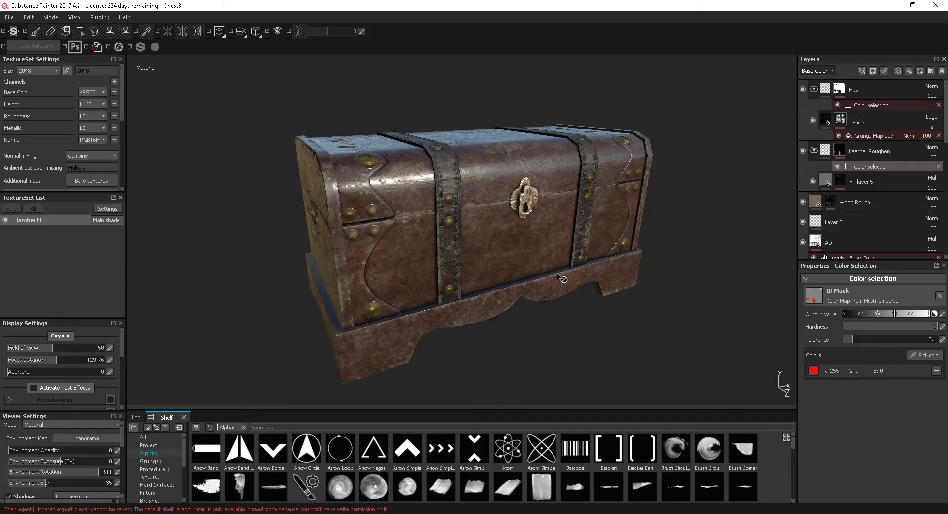
{"action": "mouse_move", "coordinate": [519, 261]}
{"action": "left_mouse_down", "text": "alt"}
{"action": "mouse_move", "coordinate": [532, 241]}
{"action": "mouse_move", "coordinate": [509, 251]}
{"action": "left_mouse_up", "text": "alt"}
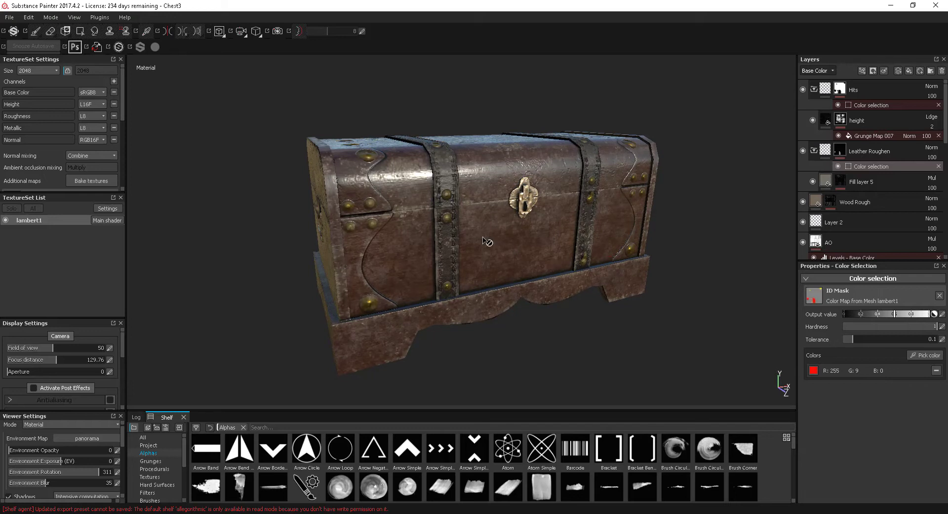
{"action": "left_click", "coordinate": [9, 17]}
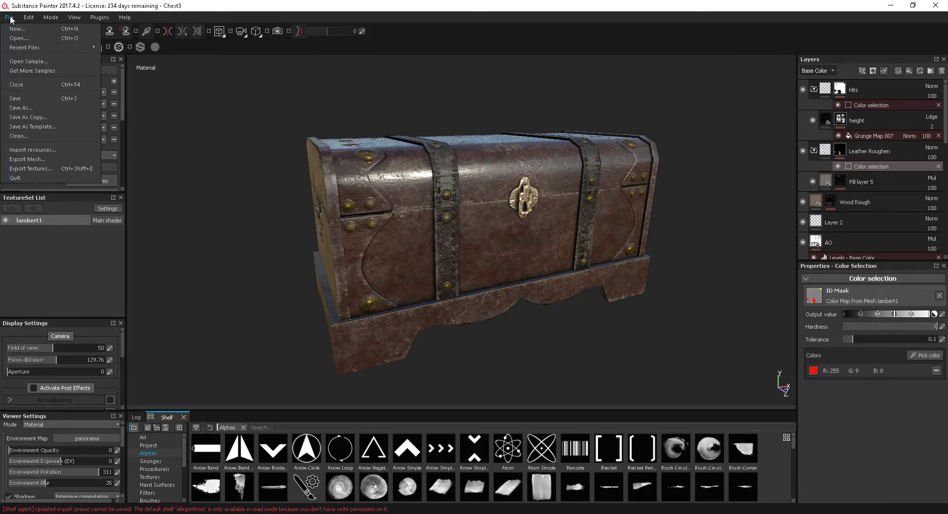
{"action": "left_click", "coordinate": [42, 169]}
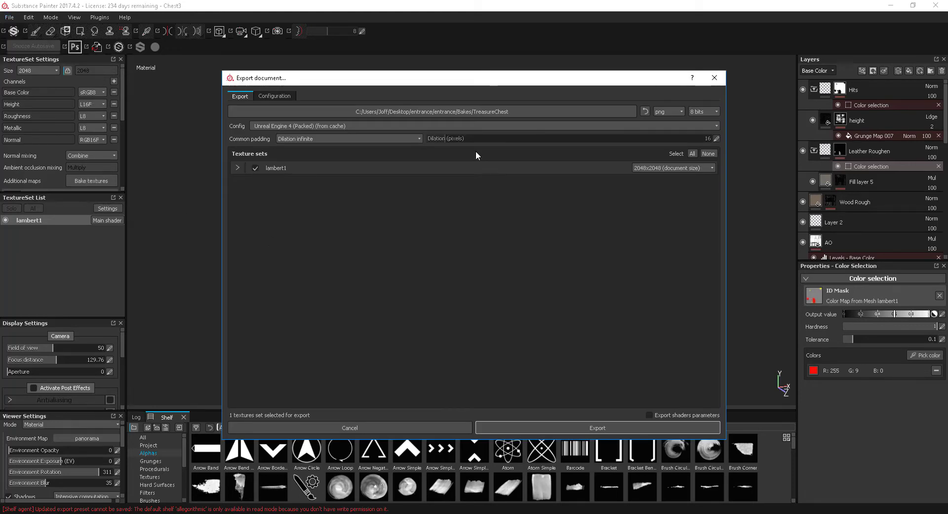
{"action": "left_click_drag", "start_coordinate": [418, 80], "coordinate": [432, 78]}
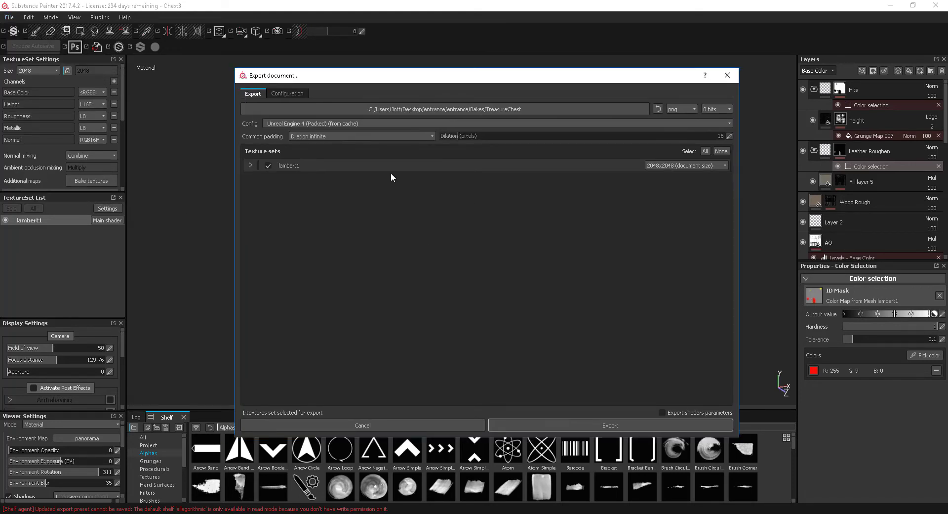
Set the export Config to Unreal Engine 4 (Packed) and show the preset Configuration.
{"action": "left_click", "coordinate": [292, 123]}
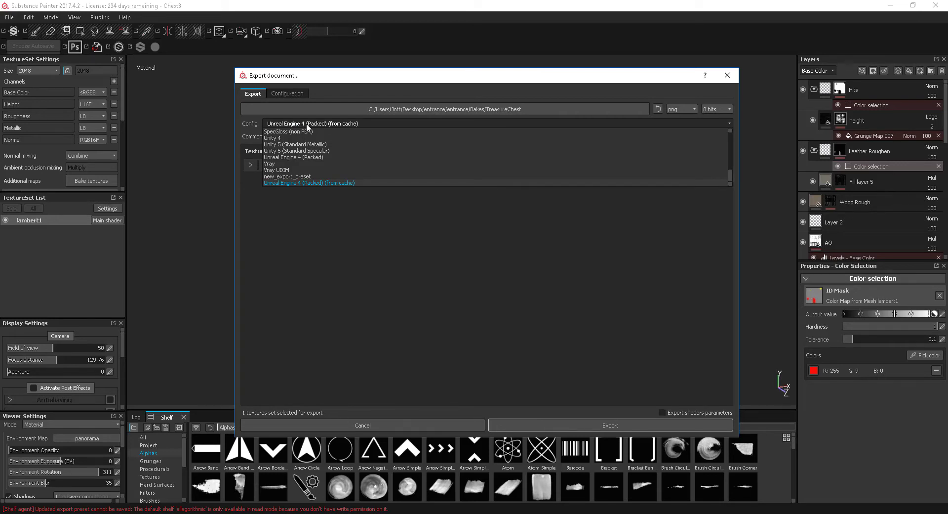
{"action": "left_click", "coordinate": [291, 157]}
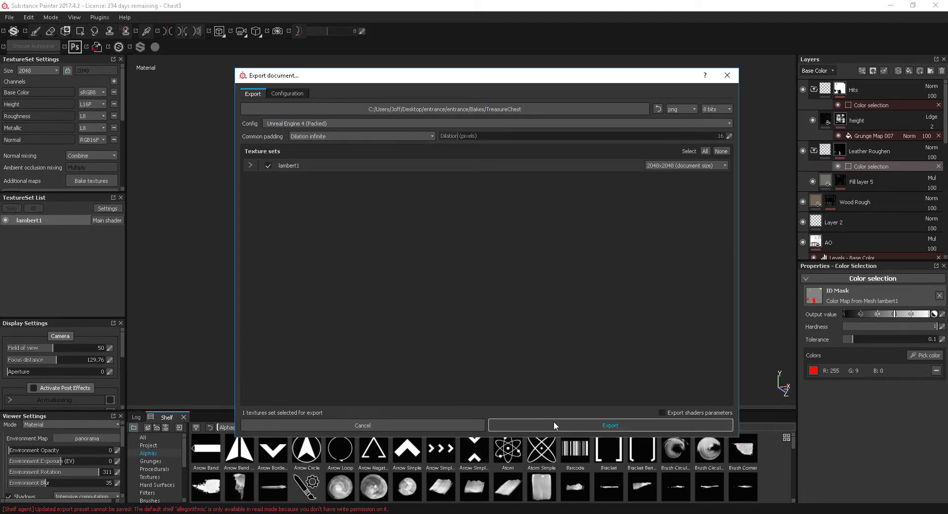
{"action": "left_click", "coordinate": [573, 424]}
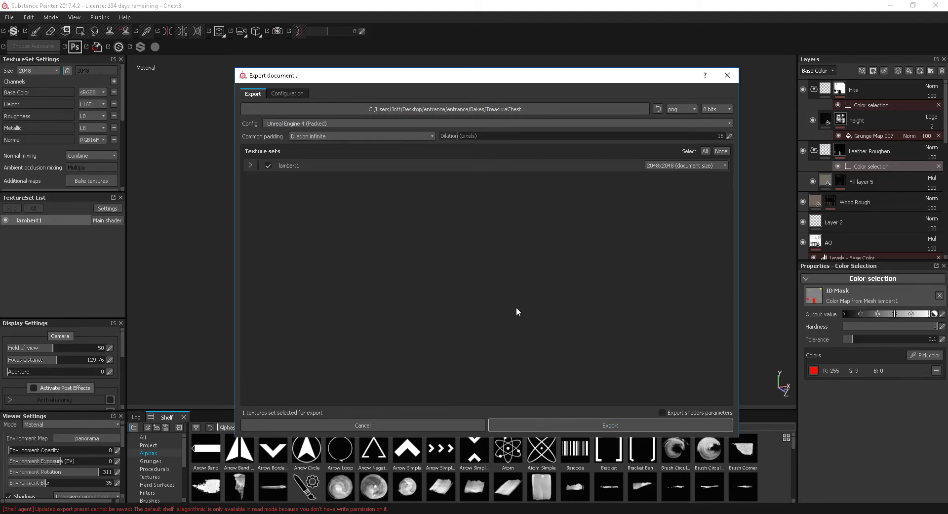
{"action": "left_click", "coordinate": [286, 93]}
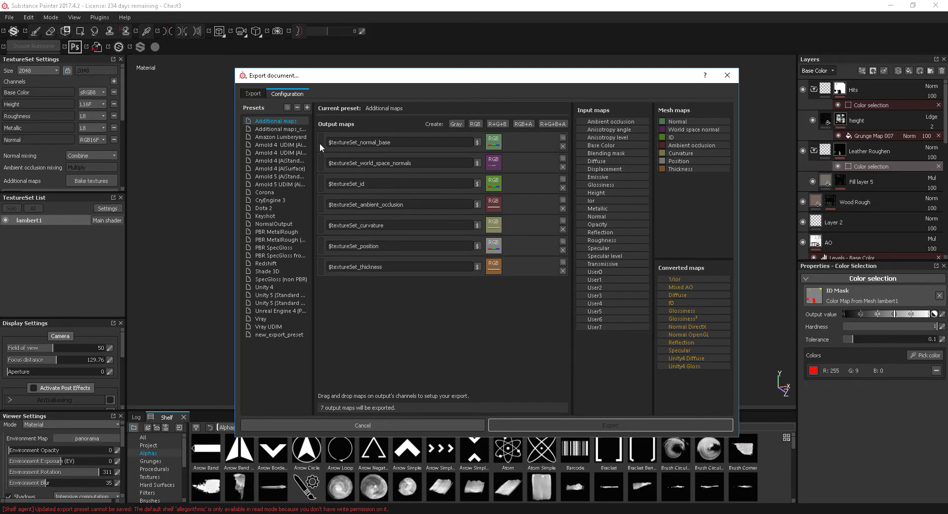
Add new_export_preset_1 with one RGB output map taking Normal DirectX into its RGB channels.
{"action": "left_click", "coordinate": [306, 107]}
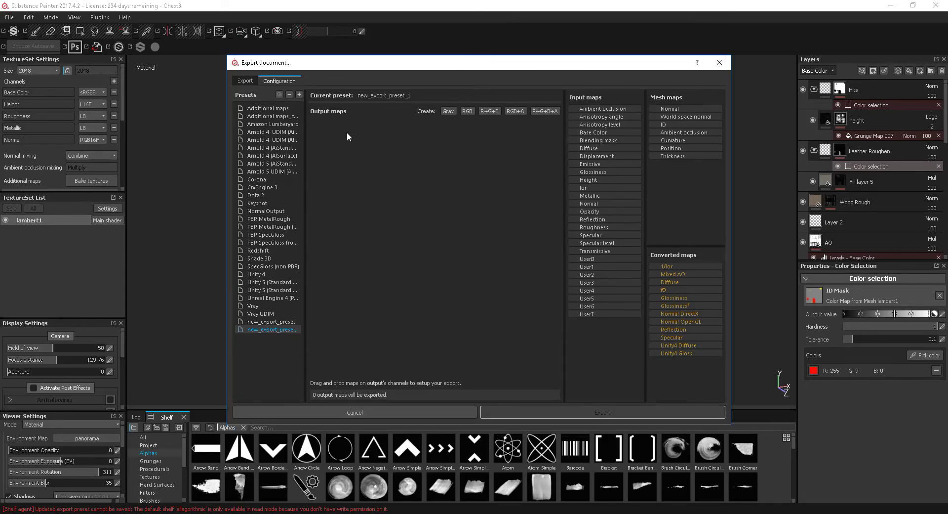
{"action": "left_click", "coordinate": [468, 111]}
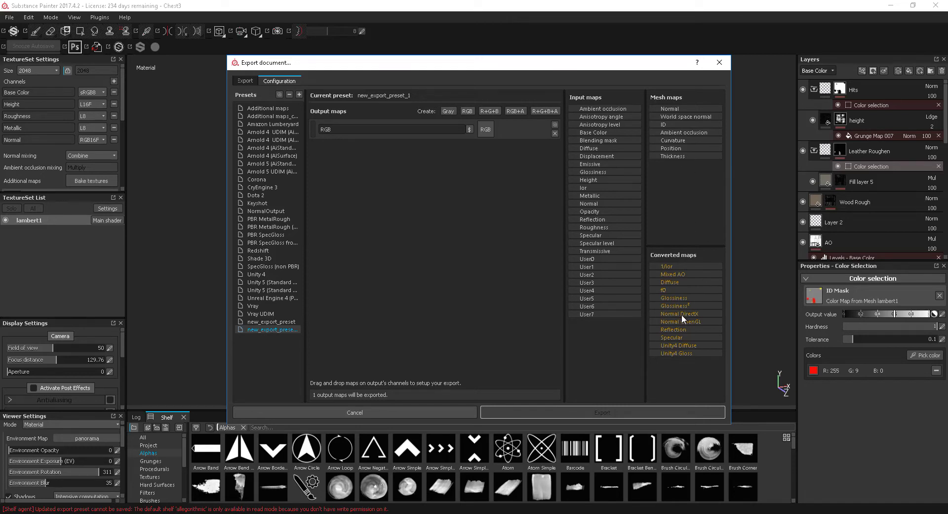
{"action": "left_click_drag", "start_coordinate": [681, 313], "coordinate": [488, 131]}
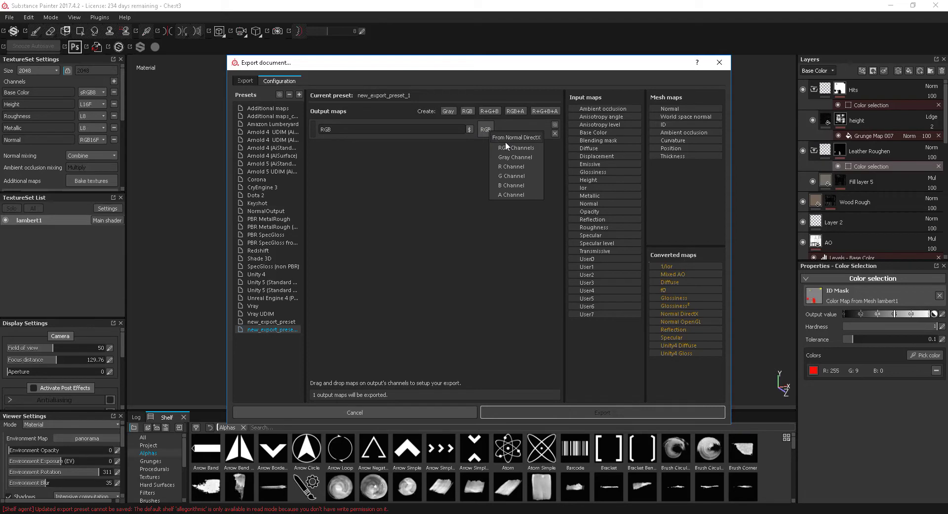
{"action": "left_click", "coordinate": [516, 147]}
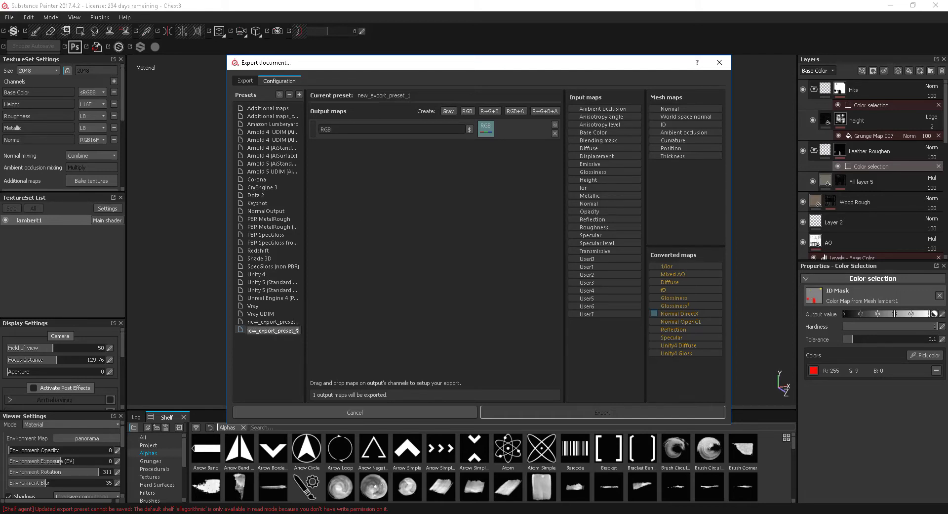
Rename the preset NormalBake and start the output map name with $textureSet.
{"action": "type", "text": "Norma"}
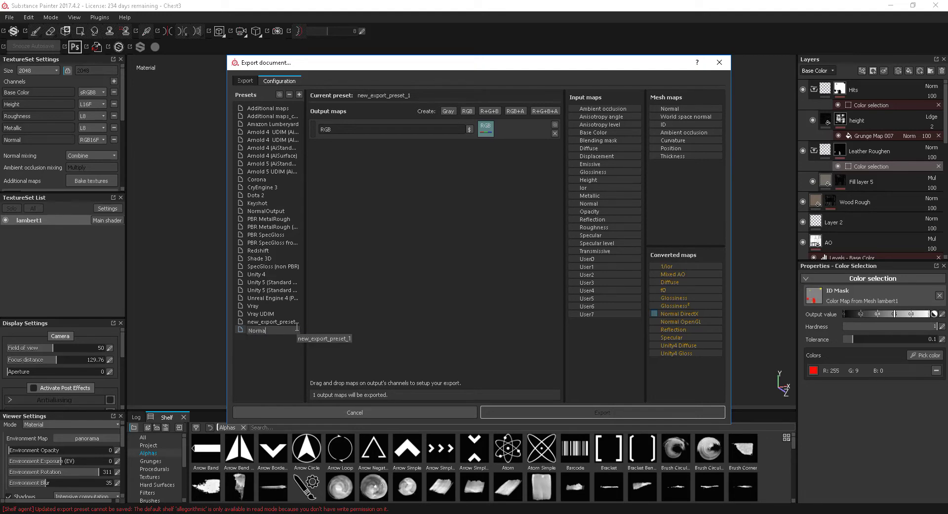
{"action": "type", "text": "lBake"}
{"action": "key", "text": "Return"}
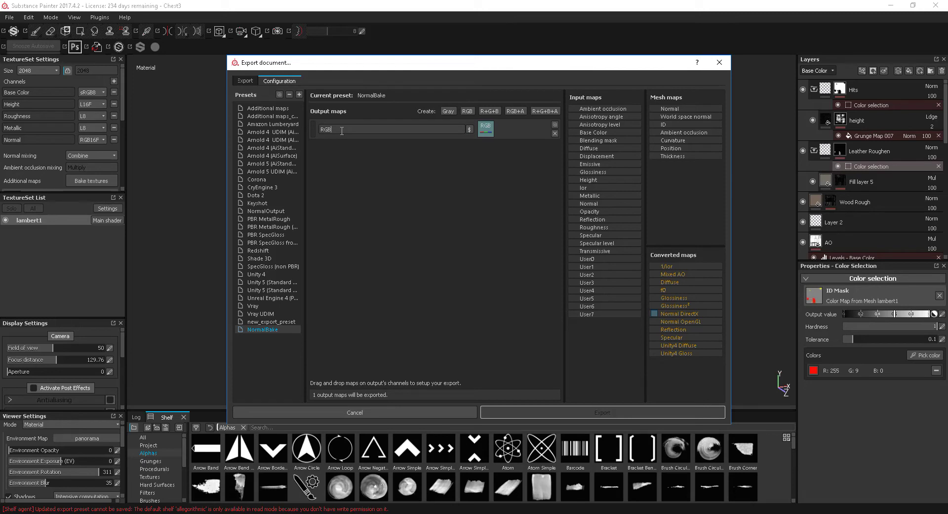
{"action": "key", "text": "BackSpace"}
{"action": "key", "text": "BackSpace"}
{"action": "left_click", "coordinate": [470, 129]}
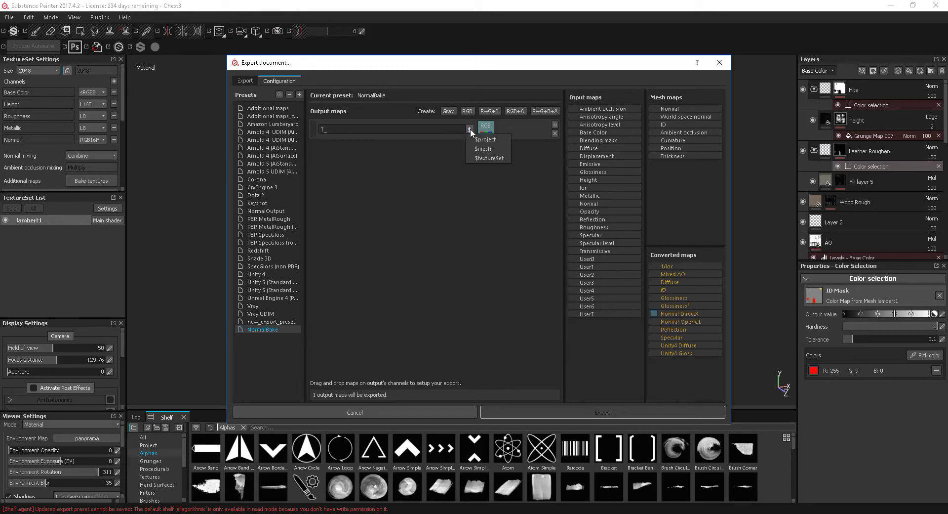
{"action": "left_click", "coordinate": [494, 158]}
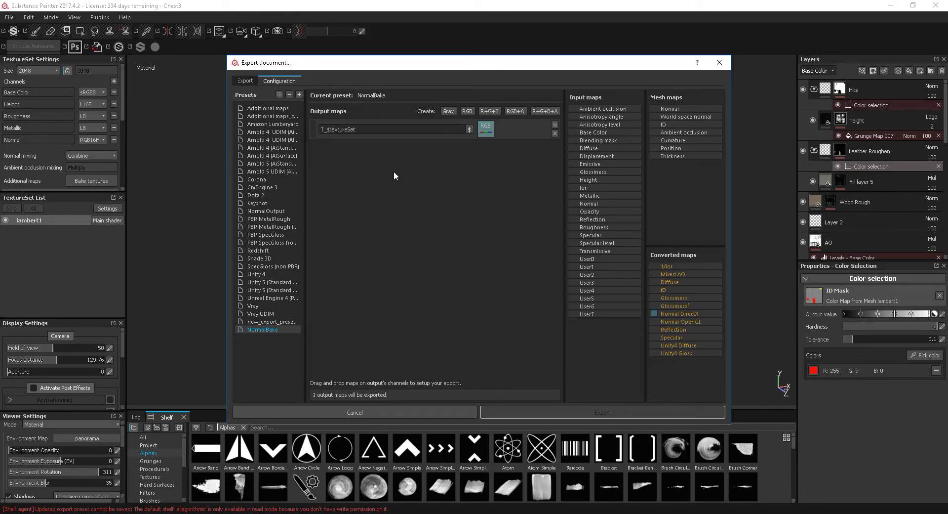
Complete the output map name as T_$textureSet_Normal and go back to the export settings.
{"action": "left_click", "coordinate": [470, 130]}
{"action": "left_click", "coordinate": [499, 158]}
{"action": "left_click", "coordinate": [369, 129]}
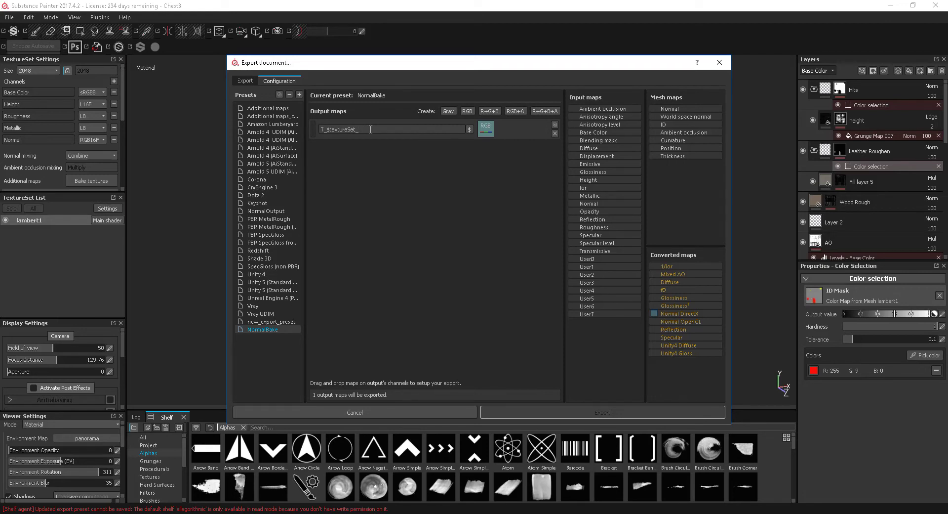
{"action": "type", "text": "_"}
{"action": "left_click", "coordinate": [470, 129]}
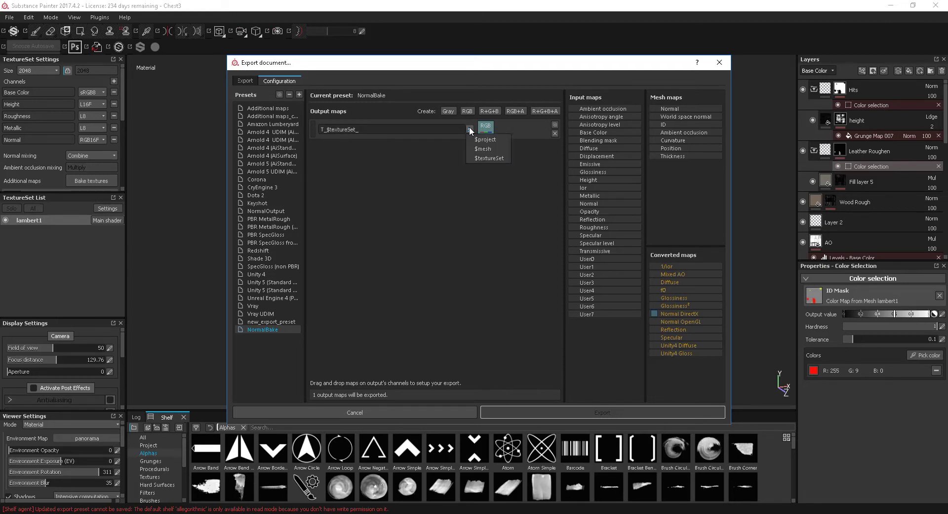
{"action": "left_click", "coordinate": [444, 148]}
{"action": "left_click", "coordinate": [371, 129]}
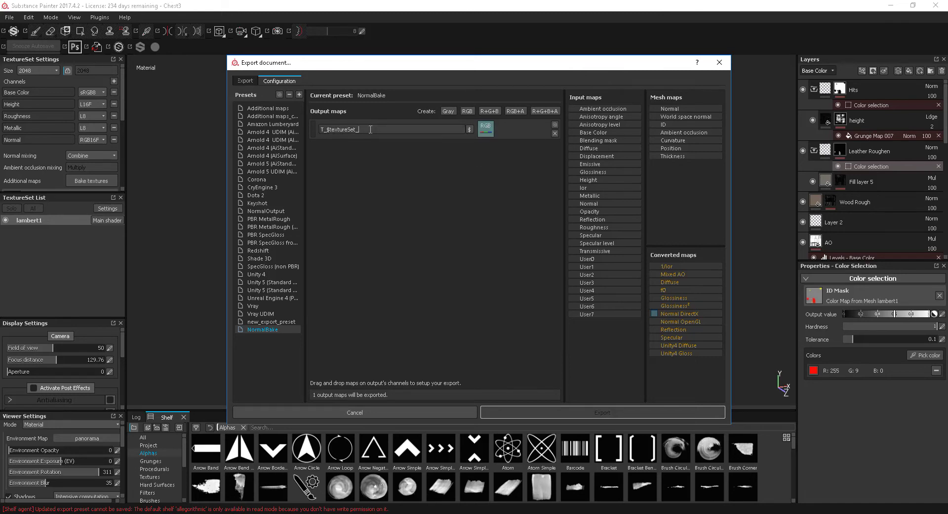
{"action": "type", "text": "Normal"}
{"action": "key", "text": "Return"}
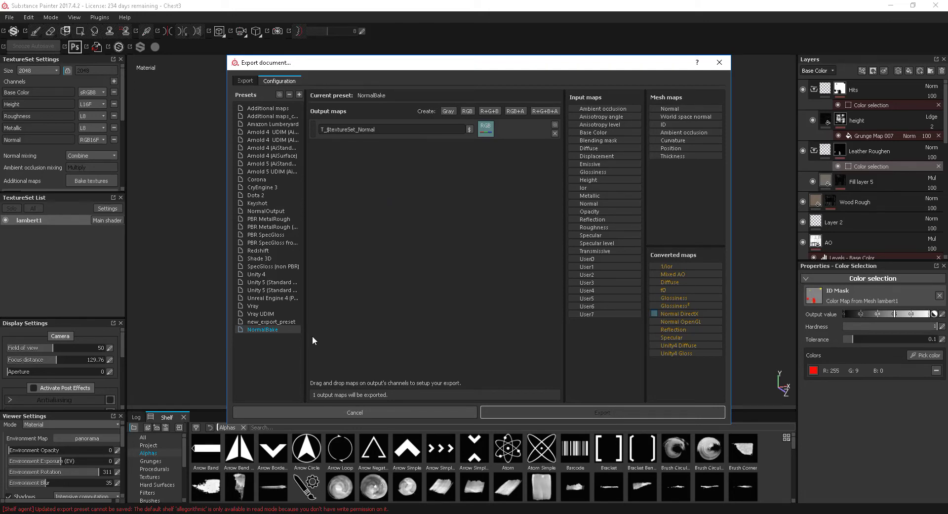
{"action": "left_click", "coordinate": [247, 82]}
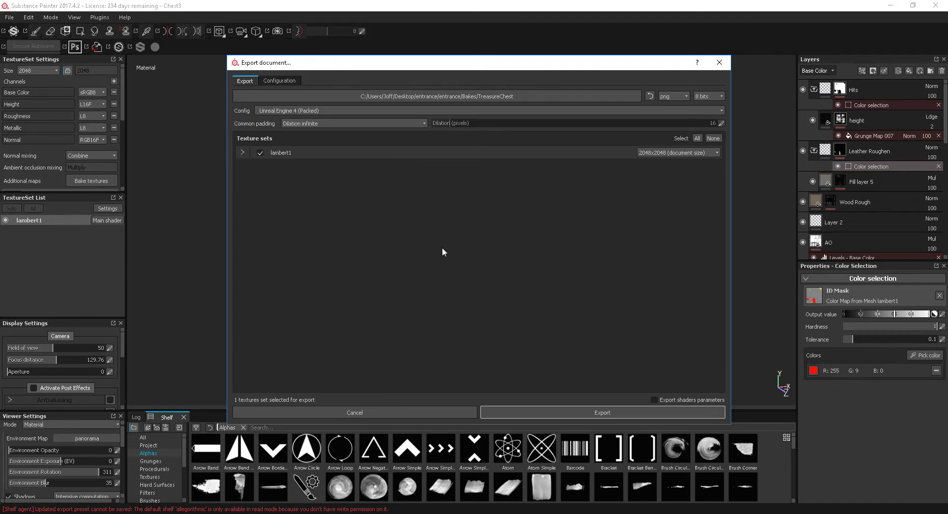
Export to the TreasureChest folder with the NormalBake config and open the output folder.
{"action": "left_click", "coordinate": [491, 96]}
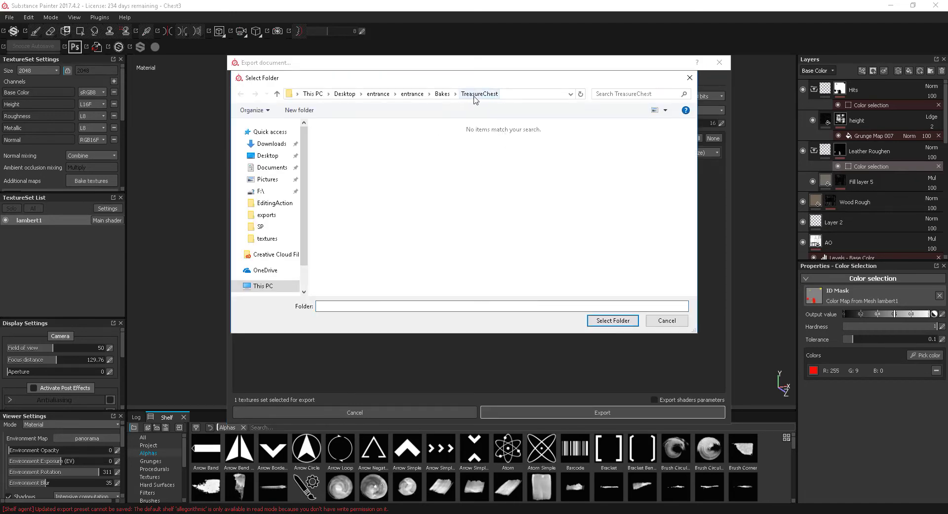
{"action": "left_click", "coordinate": [613, 320]}
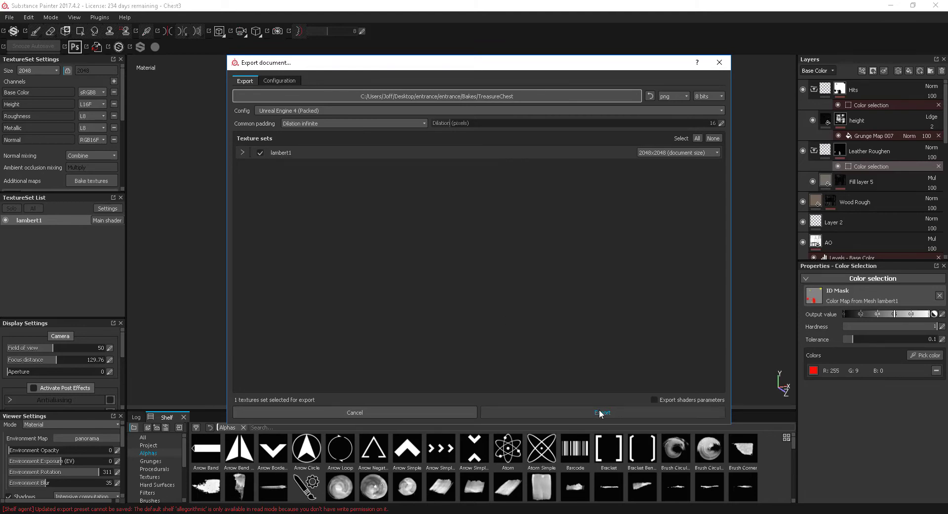
{"action": "left_click", "coordinate": [314, 111]}
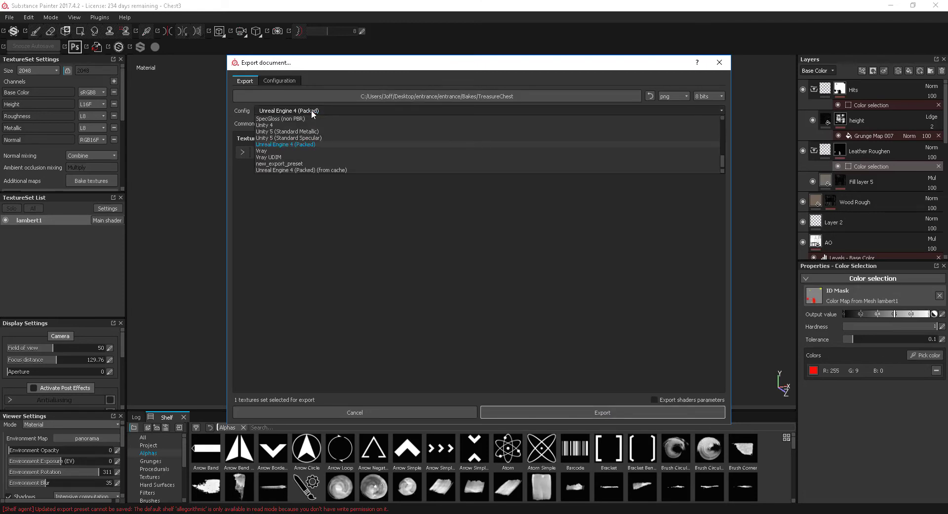
{"action": "scroll", "coordinate": [721, 157], "scroll_direction": "down", "scroll_amount": 1}
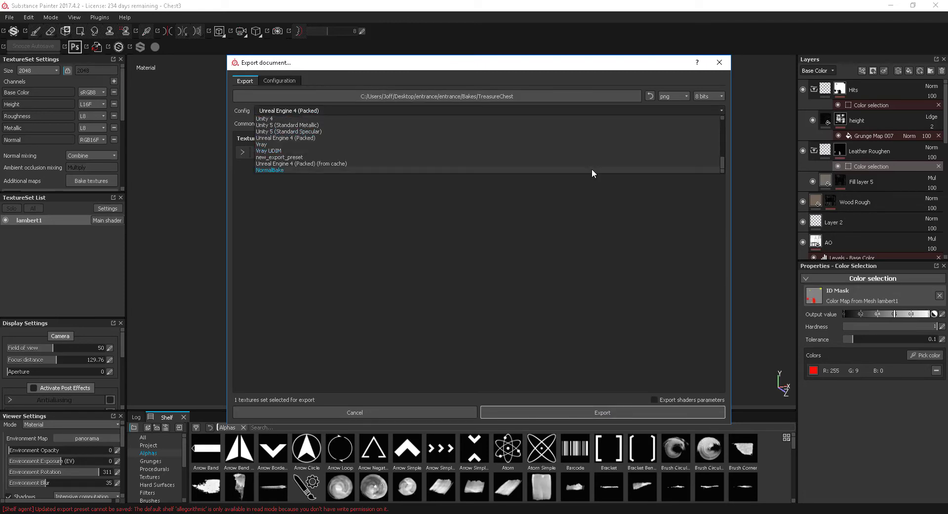
{"action": "left_click", "coordinate": [287, 170]}
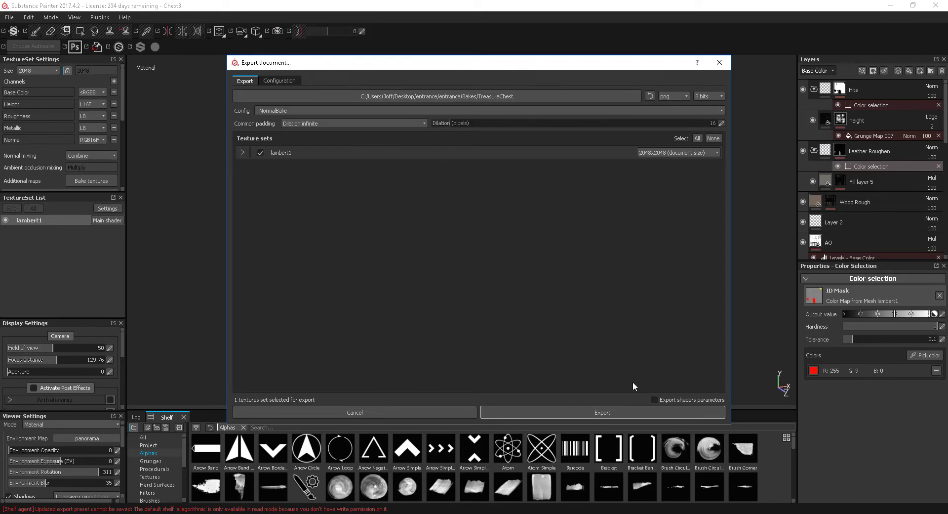
{"action": "left_click", "coordinate": [611, 408]}
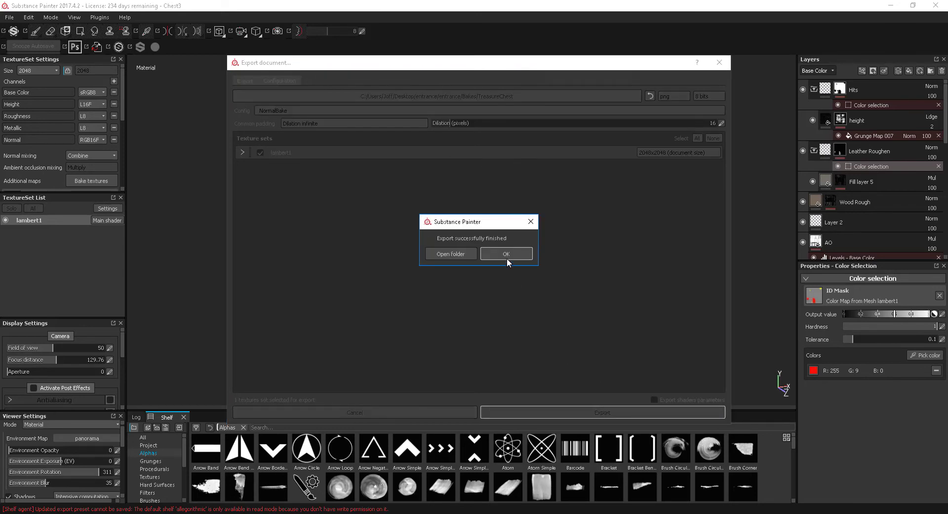
{"action": "left_click", "coordinate": [461, 252]}
{"action": "left_click_drag", "start_coordinate": [614, 94], "coordinate": [617, 48]}
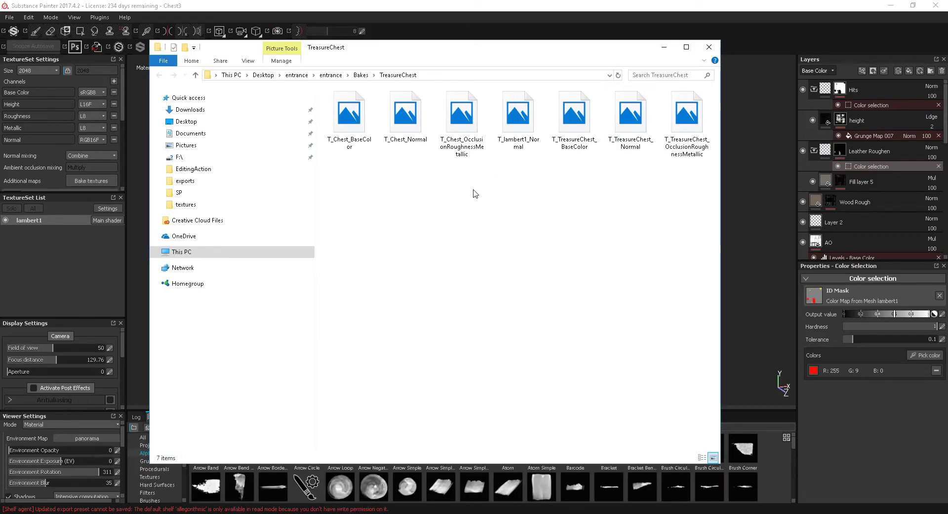
Preview the T_lambert1_Normal image in Photos, then close the preview.
{"action": "left_click", "coordinate": [517, 126]}
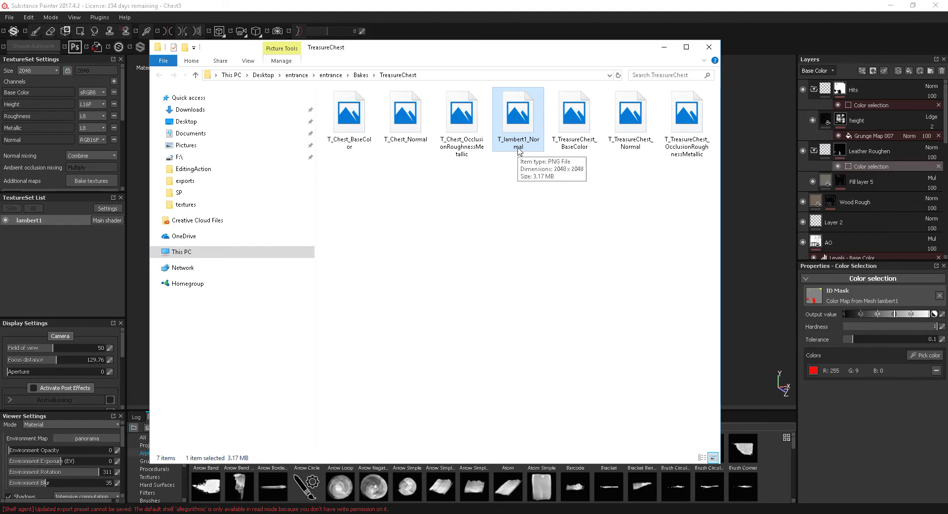
{"action": "left_click_drag", "start_coordinate": [528, 128], "coordinate": [871, 245]}
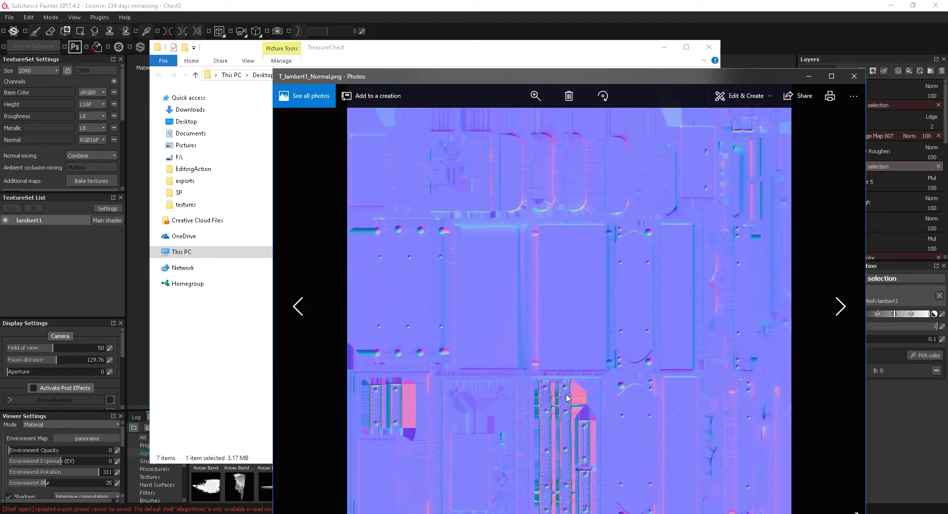
{"action": "left_click", "coordinate": [854, 76]}
Delete T_lambert1_Normal from the TreasureChest folder.
{"action": "left_click", "coordinate": [529, 173]}
{"action": "left_click", "coordinate": [517, 129]}
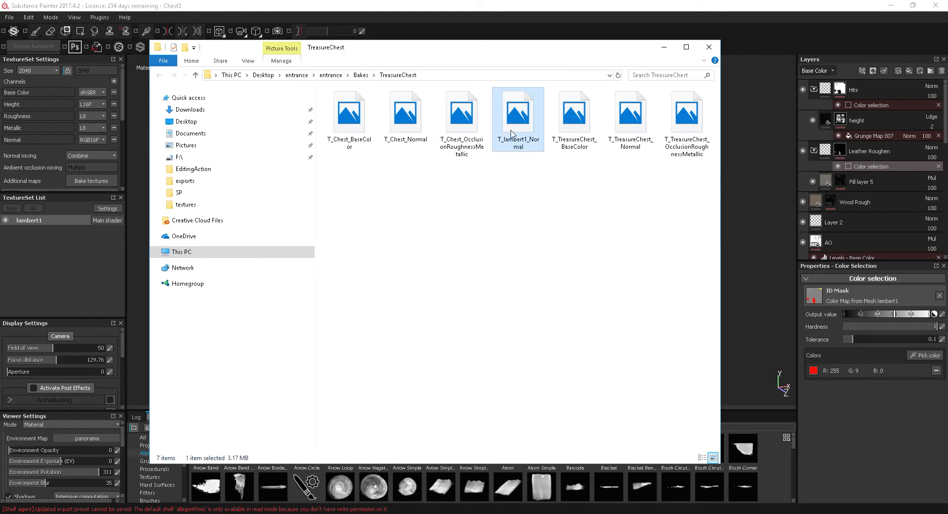
{"action": "key", "text": "Delete"}
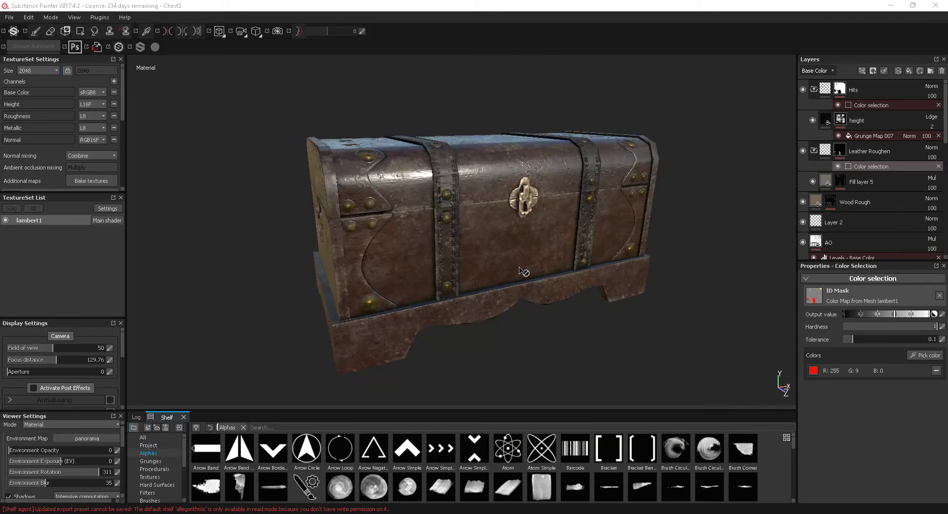
Reopen Export Textures with the Unreal Engine 4 (Packed) config and show the preset Configuration.
{"action": "left_click", "coordinate": [10, 18]}
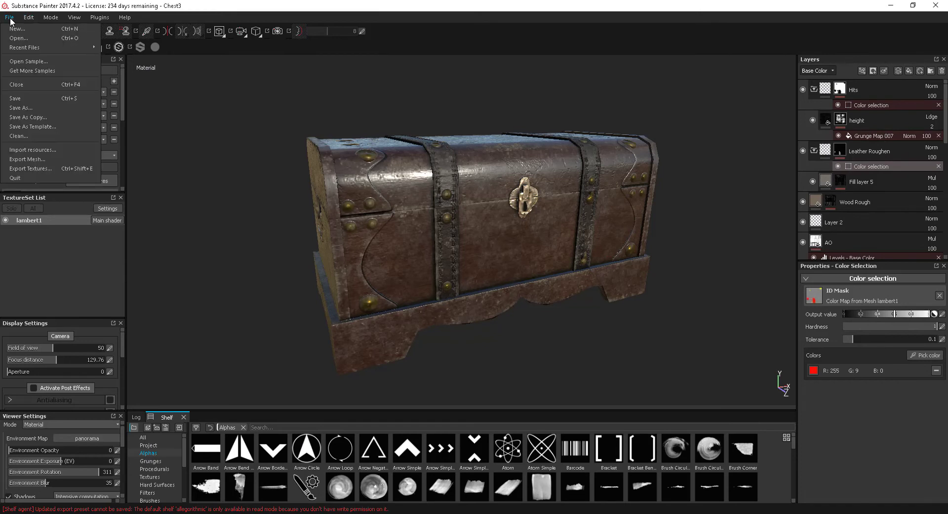
{"action": "left_click", "coordinate": [34, 168]}
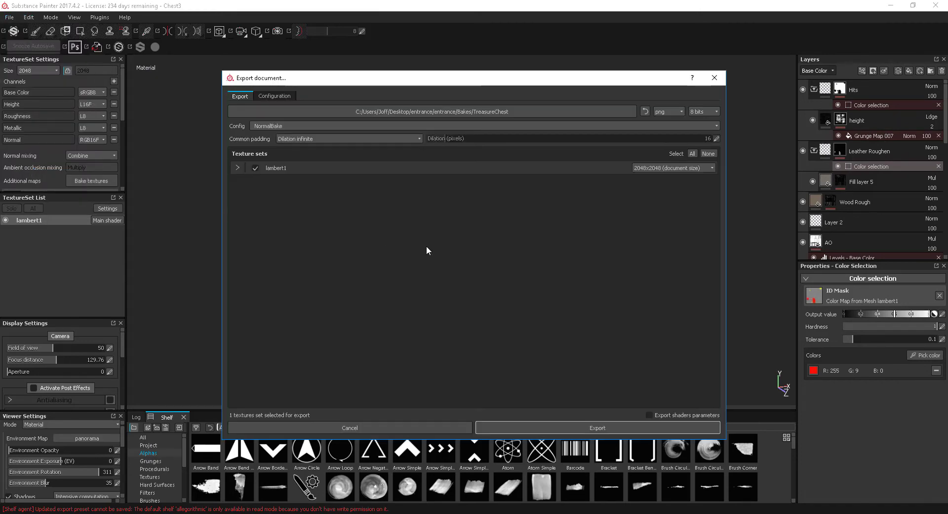
{"action": "left_click", "coordinate": [273, 126]}
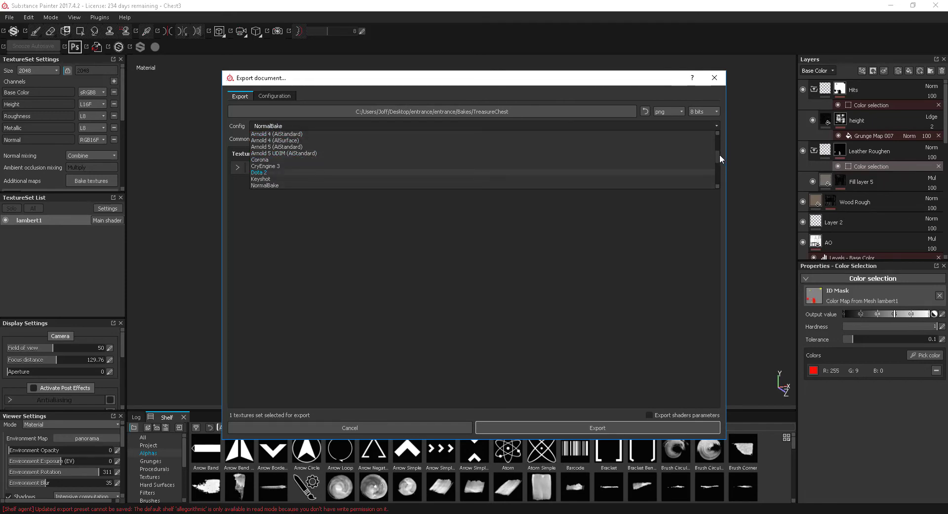
{"action": "left_click_drag", "start_coordinate": [719, 154], "coordinate": [719, 177]}
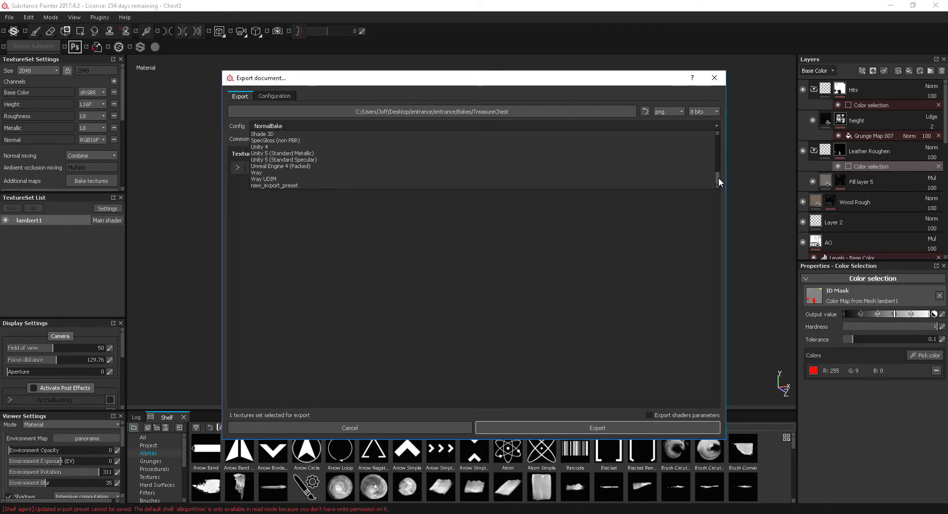
{"action": "left_click", "coordinate": [279, 166]}
{"action": "left_click", "coordinate": [277, 95]}
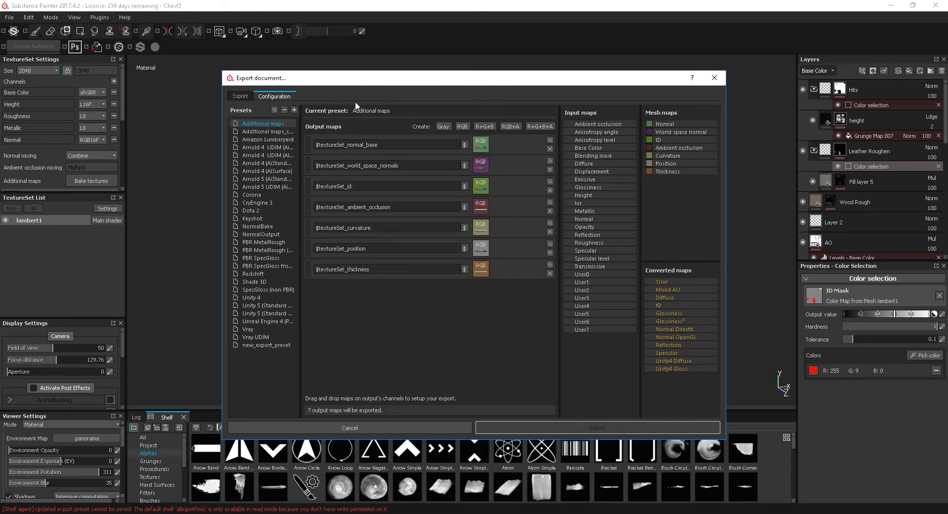
Load the Unreal Engine 4 (Packed) preset and check the BaseColor map's naming variables.
{"action": "left_click", "coordinate": [263, 321]}
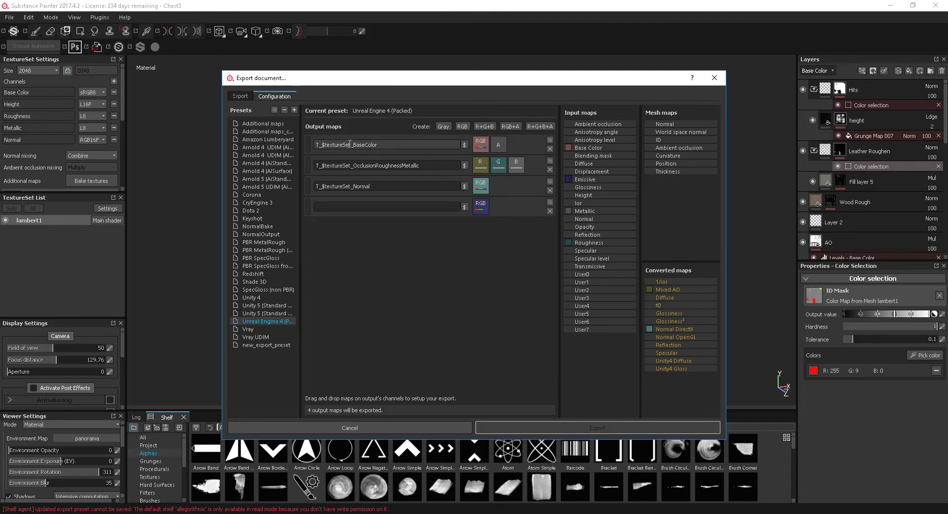
{"action": "left_click", "coordinate": [464, 145]}
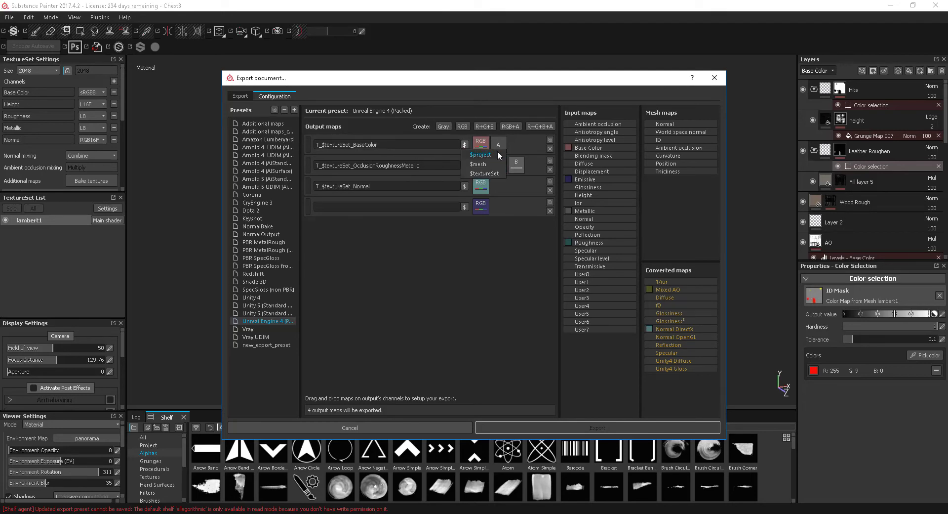
{"action": "left_click", "coordinate": [434, 87]}
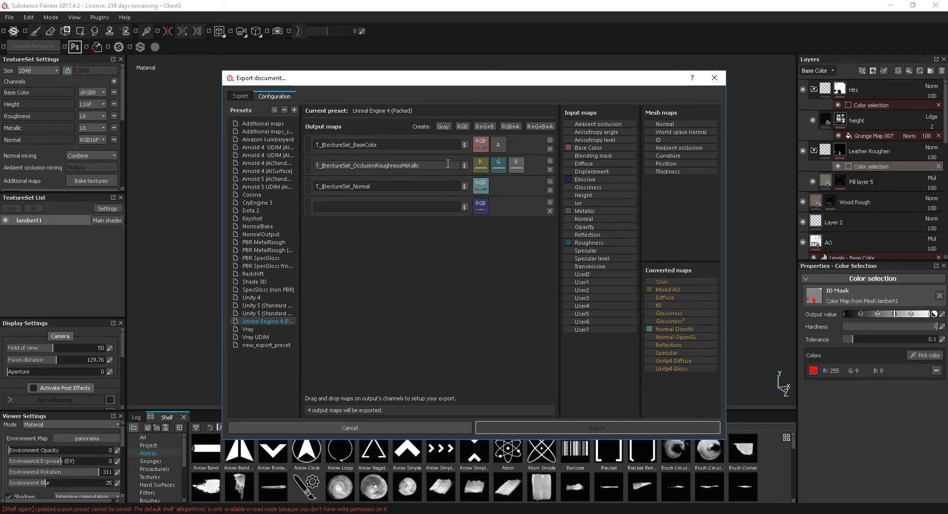
Inspect the OcclusionRoughnessMetallic map's R, G and B channel options, then return to export settings.
{"action": "left_click", "coordinate": [421, 168]}
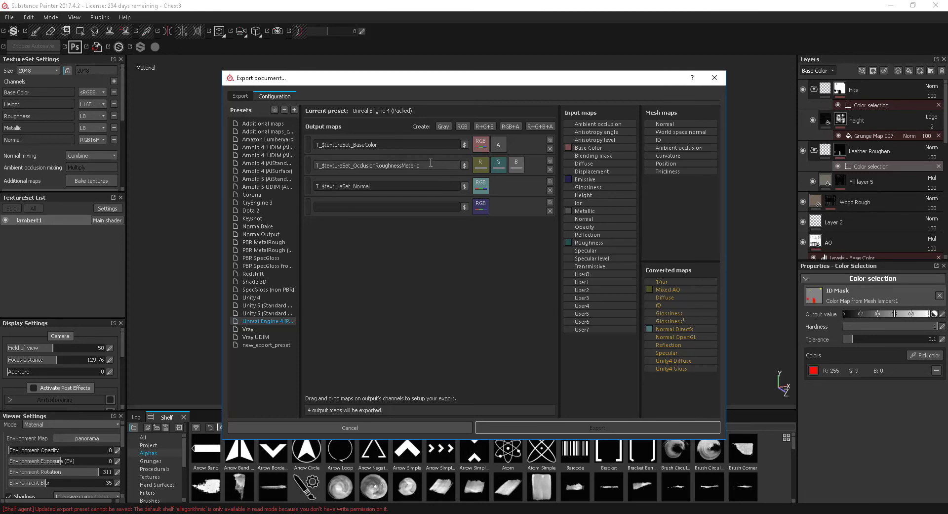
{"action": "right_click", "coordinate": [479, 162]}
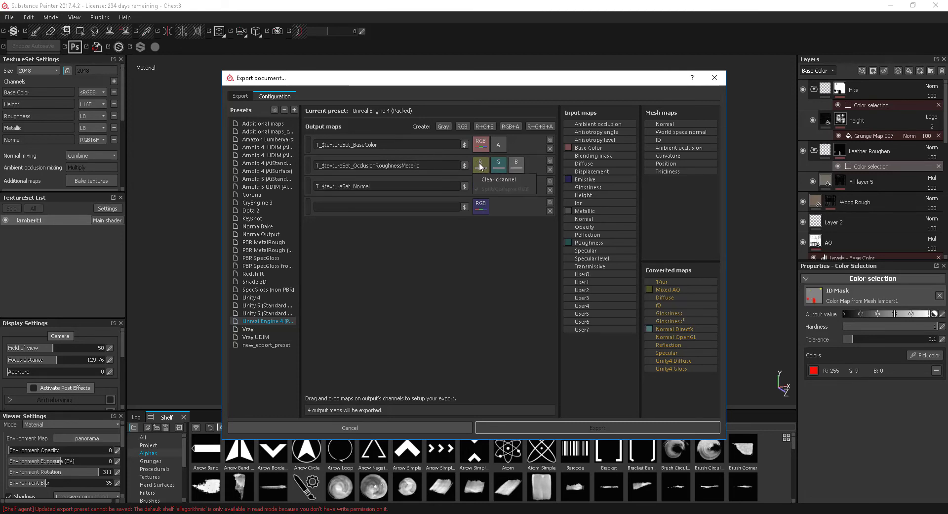
{"action": "right_click", "coordinate": [500, 166]}
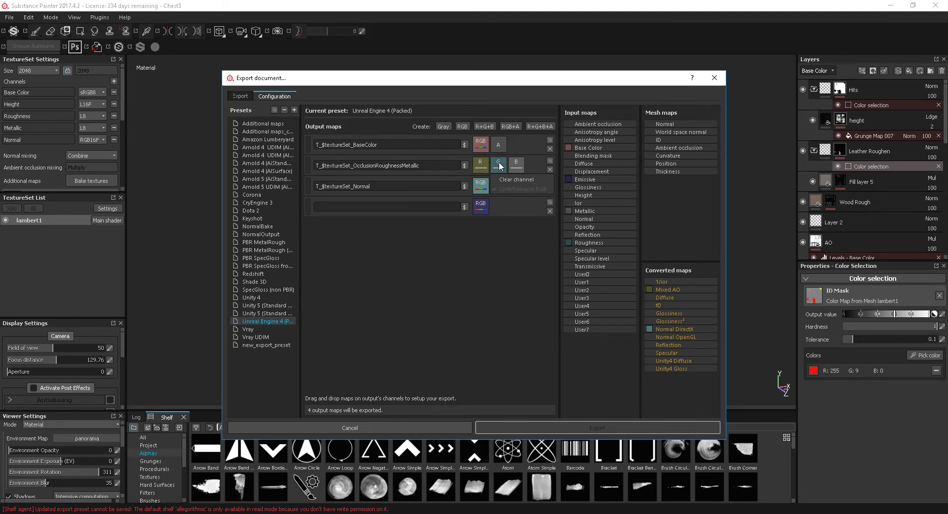
{"action": "right_click", "coordinate": [518, 162]}
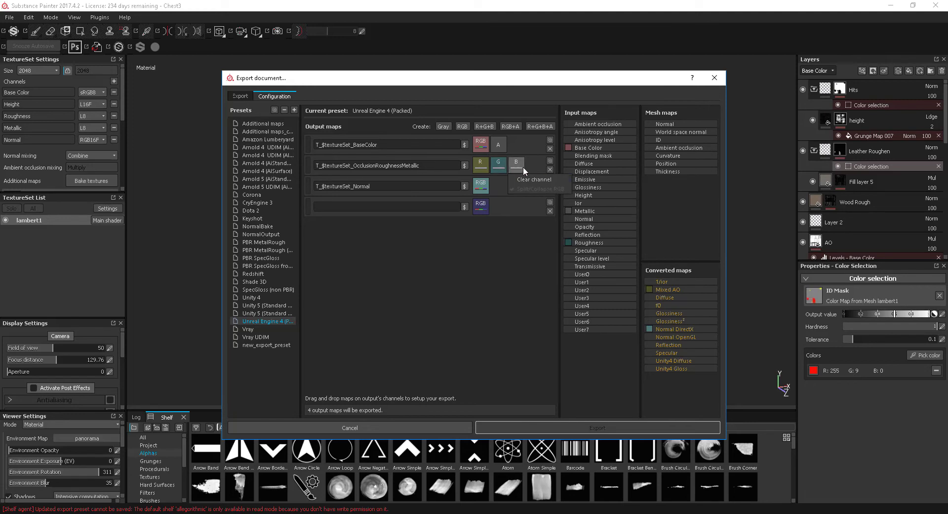
{"action": "left_click", "coordinate": [535, 162]}
{"action": "left_click", "coordinate": [239, 97]}
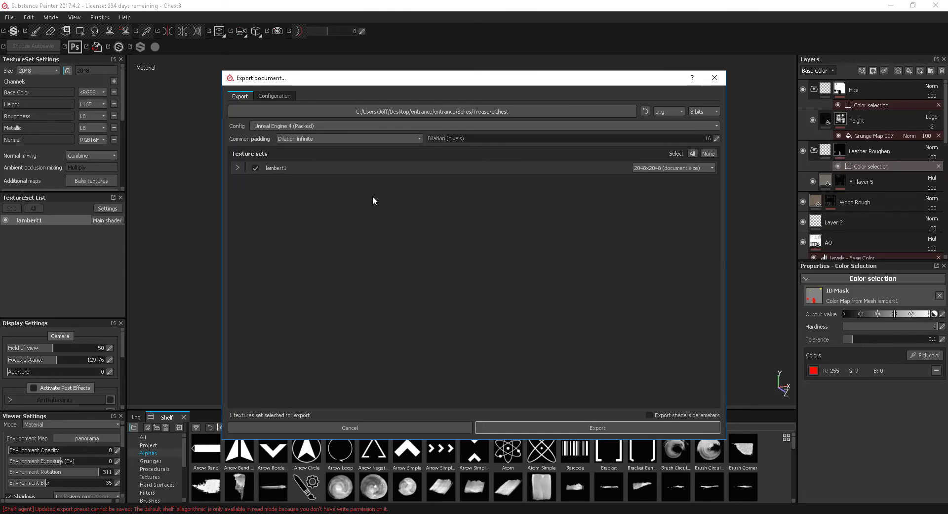
Cancel the Export document dialog without exporting any textures.
{"action": "left_click", "coordinate": [275, 96]}
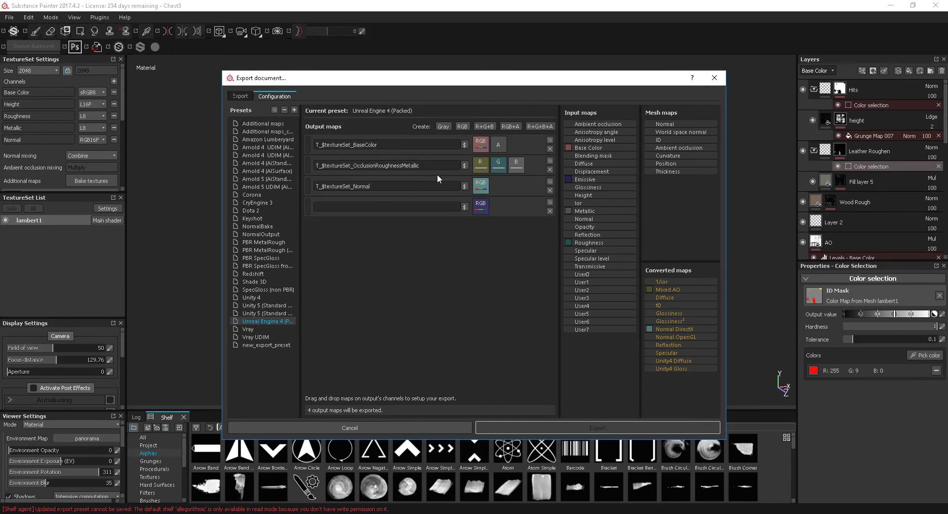
{"action": "left_click", "coordinate": [368, 422]}
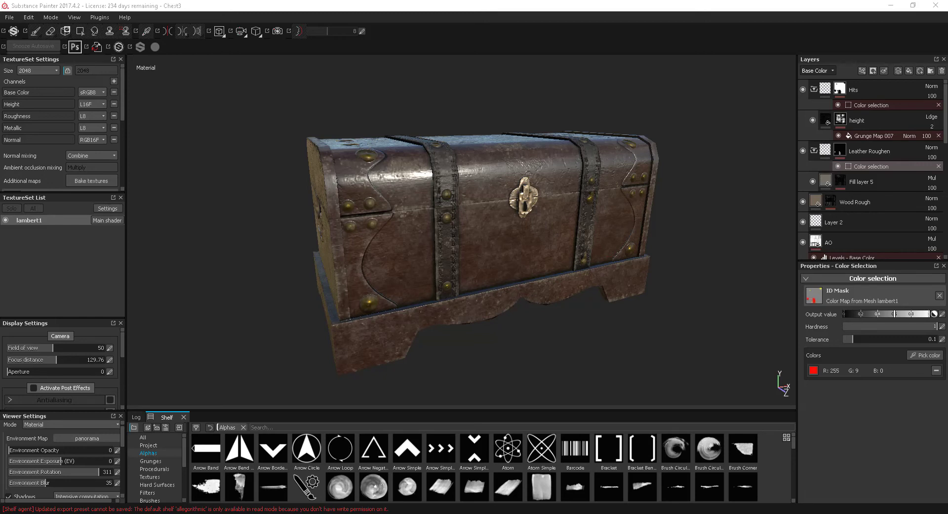
Rename the lambert1 texture set to treasureChest, then fix the capitalisation to TreasureChest.
{"action": "mouse_move", "coordinate": [494, 369]}
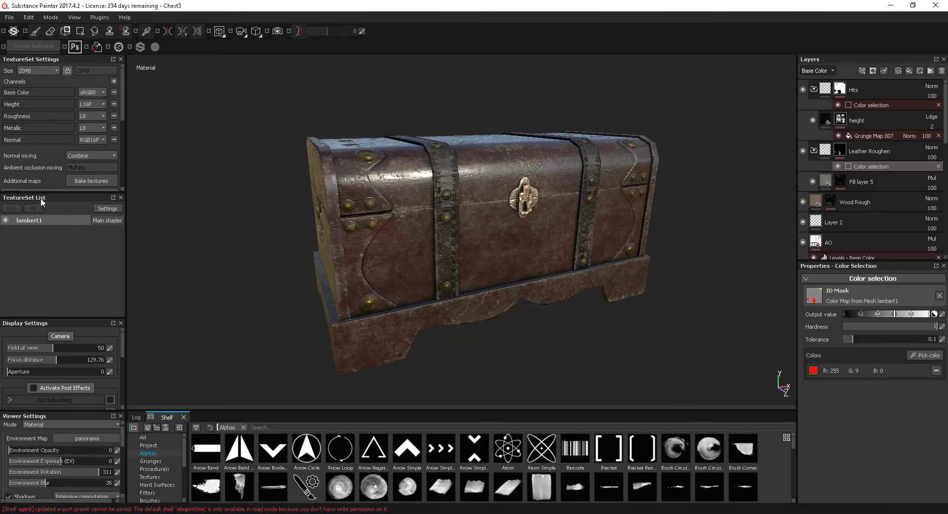
{"action": "right_click", "coordinate": [26, 220]}
{"action": "left_click", "coordinate": [38, 233]}
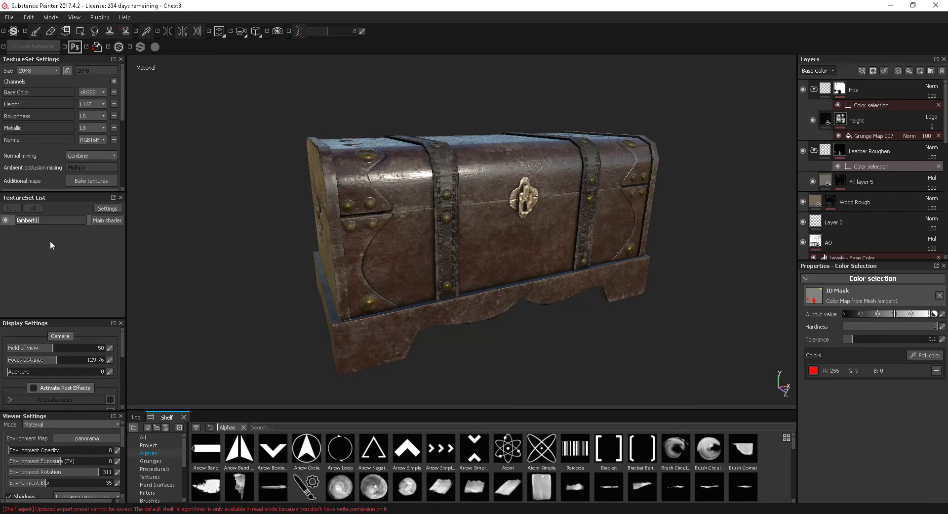
{"action": "type", "text": "treasureChest"}
{"action": "key", "text": "Return"}
{"action": "right_click", "coordinate": [15, 219]}
{"action": "left_click", "coordinate": [27, 232]}
{"action": "left_click", "coordinate": [24, 221]}
{"action": "key", "text": "Return"}
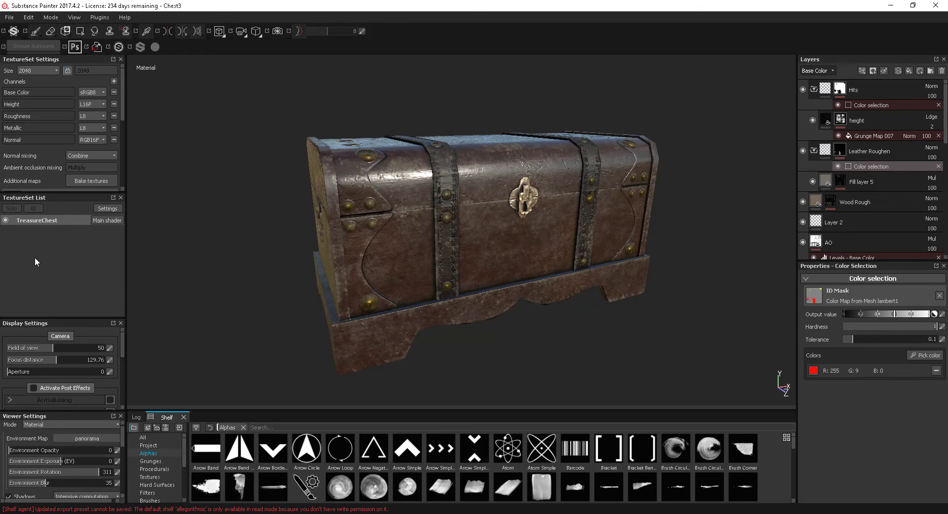
Set the texture export config to the Unreal Engine 4 (Packed) preset.
{"action": "left_click", "coordinate": [9, 17]}
{"action": "left_click", "coordinate": [31, 169]}
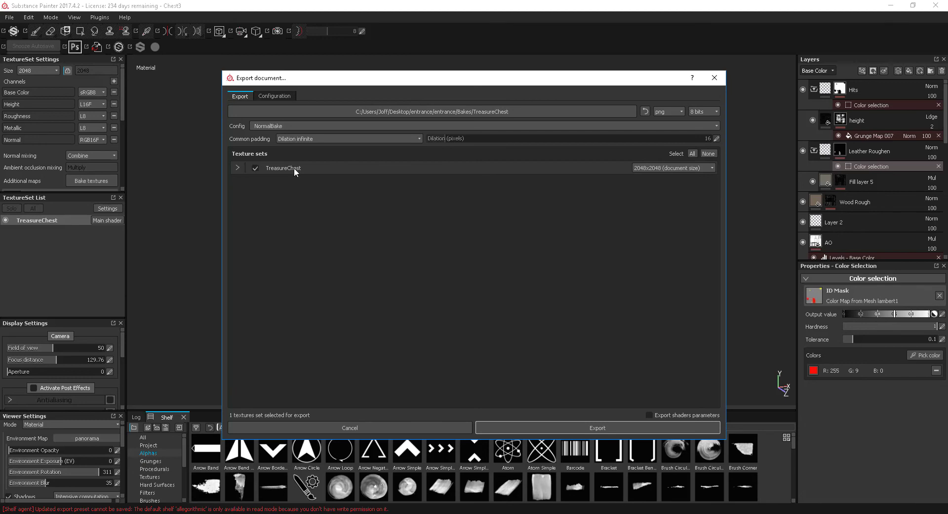
{"action": "left_click", "coordinate": [284, 126]}
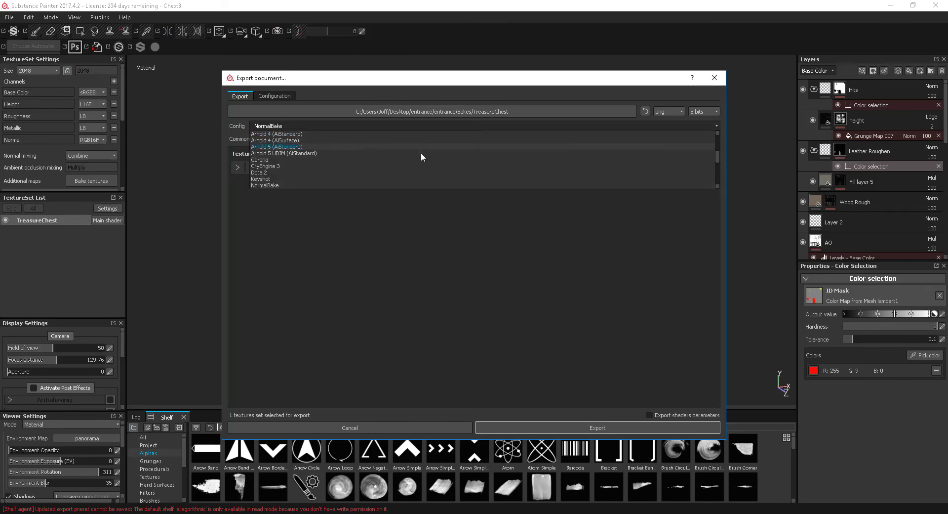
{"action": "left_click_drag", "start_coordinate": [718, 157], "coordinate": [721, 179]}
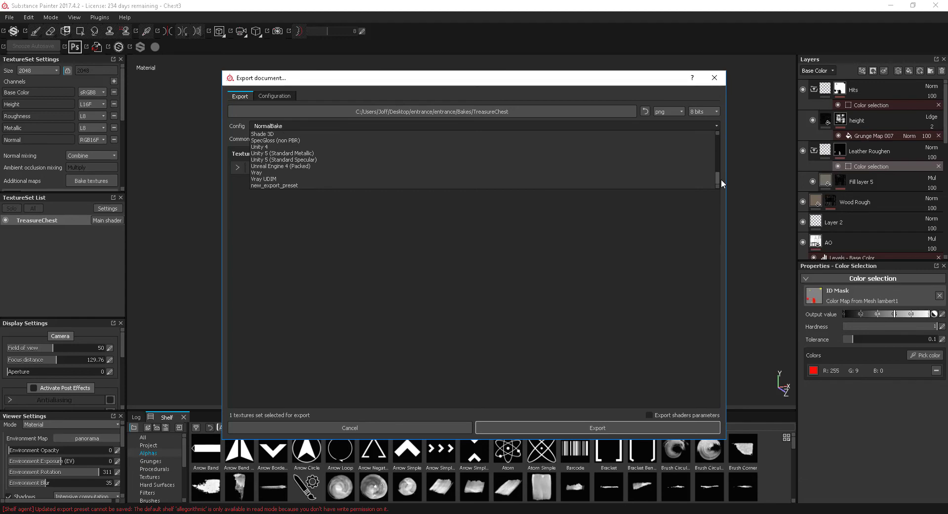
{"action": "left_click", "coordinate": [280, 167]}
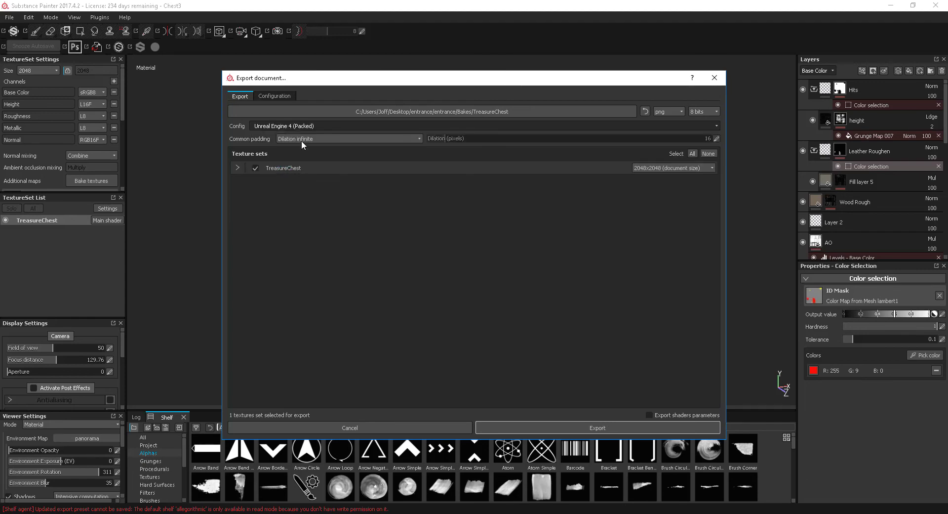
Review the Unreal Engine 4 (Packed) output maps, then export the TreasureChest textures as 8-bit PNGs.
{"action": "left_click", "coordinate": [283, 96]}
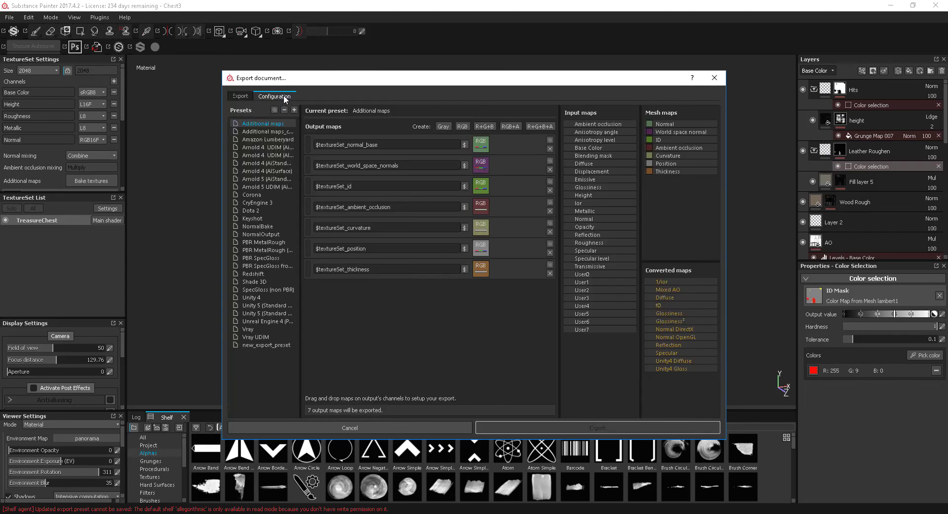
{"action": "left_click", "coordinate": [258, 322]}
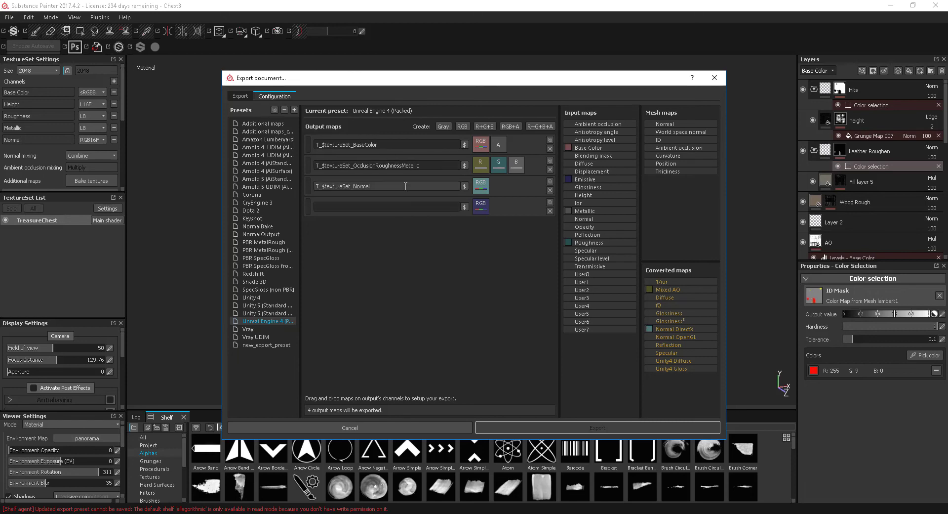
{"action": "left_click", "coordinate": [247, 98]}
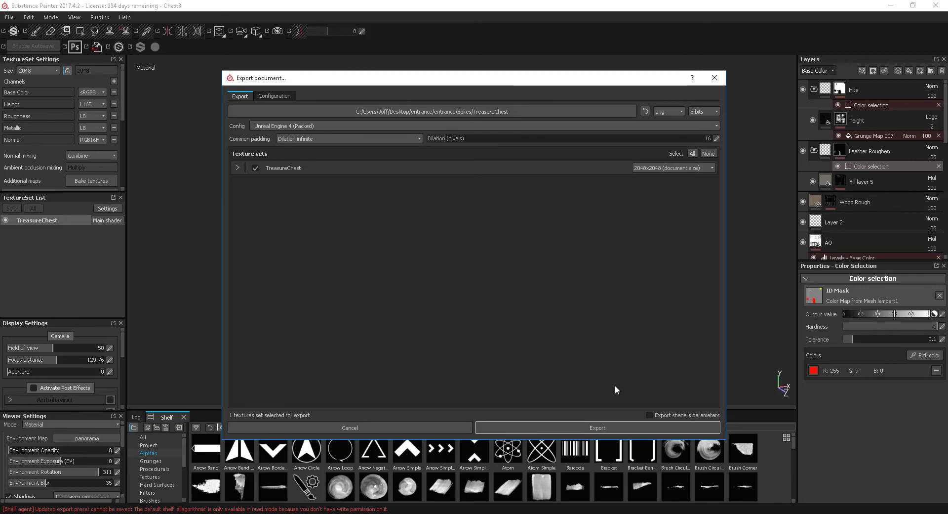
{"action": "left_click", "coordinate": [598, 427]}
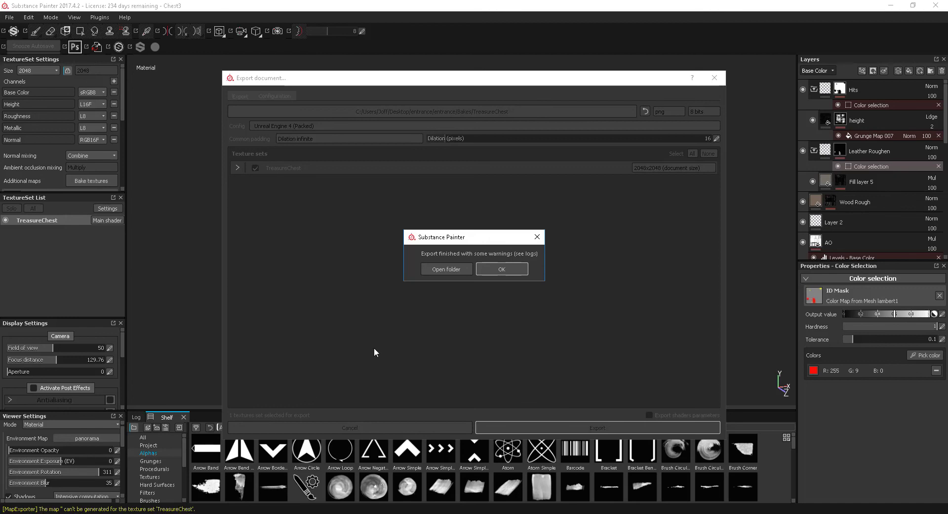
Check the exported BaseColor, Normal and OcclusionRoughnessMetallic PNGs in the TreasureChest folder, then leave Explorer.
{"action": "left_click", "coordinate": [480, 271]}
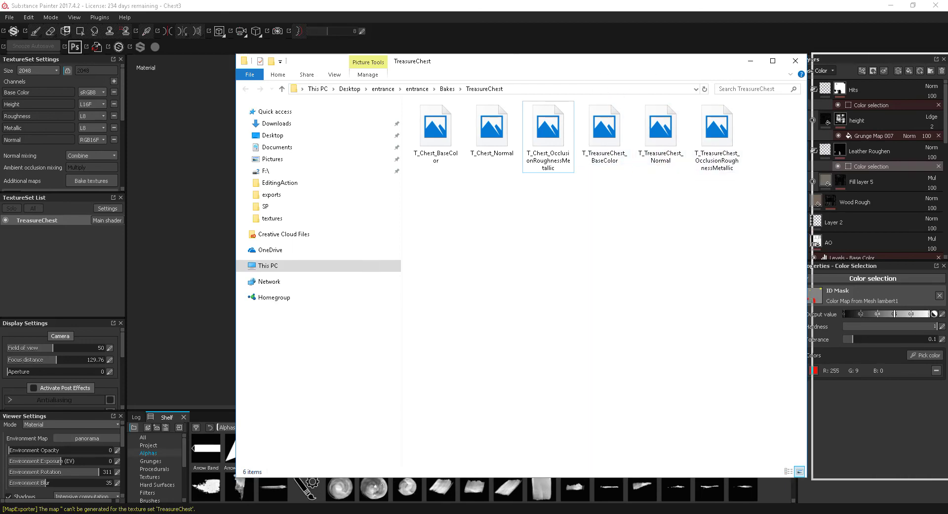
{"action": "key", "text": "alt+Tab"}
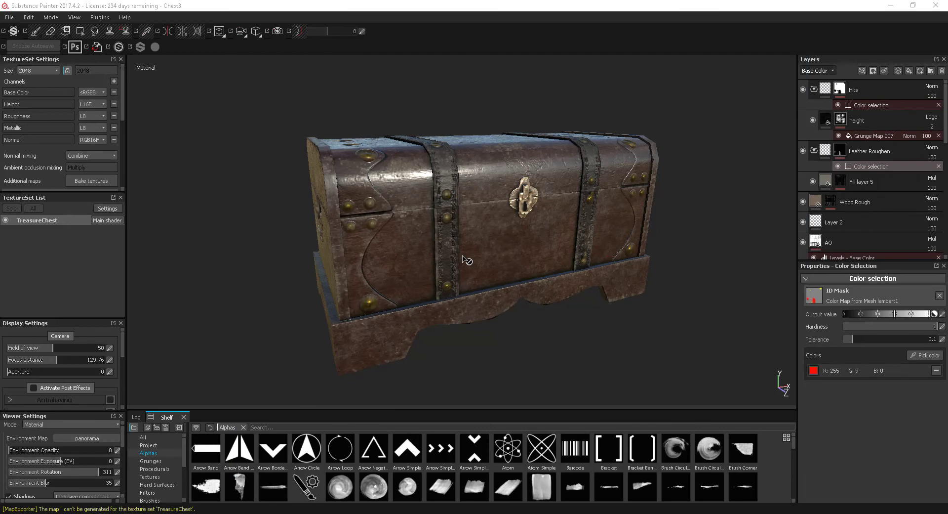
Delete the empty fourth output map from the Unreal Engine 4 (Packed) configuration, leaving three maps.
{"action": "left_click", "coordinate": [10, 17]}
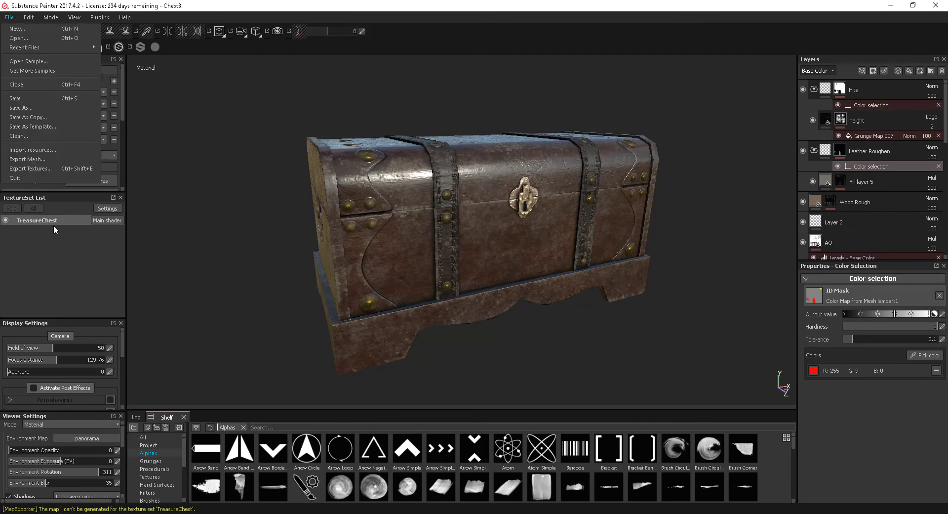
{"action": "left_click", "coordinate": [37, 170]}
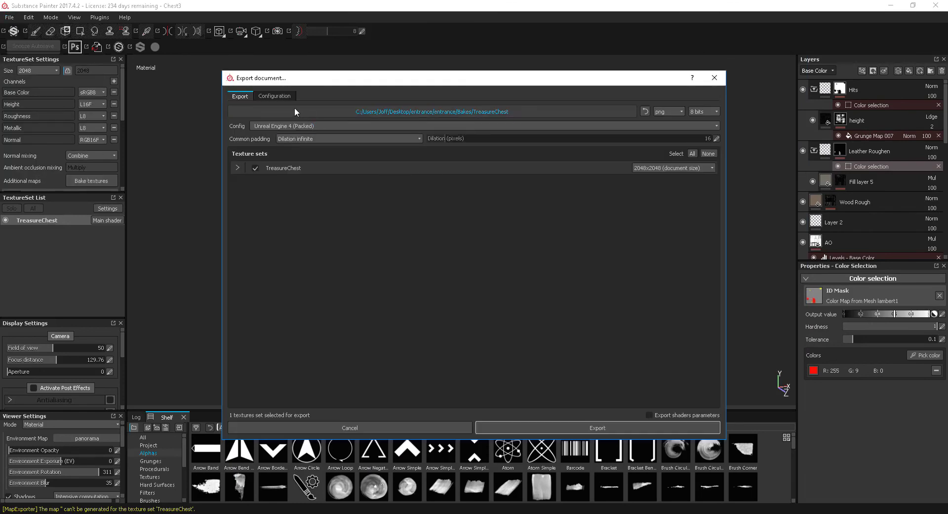
{"action": "left_click", "coordinate": [275, 95]}
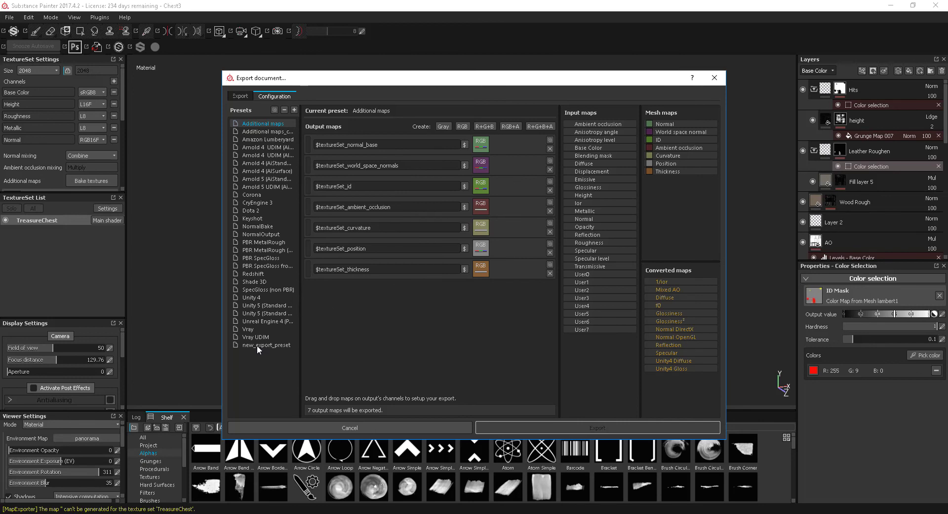
{"action": "left_click", "coordinate": [262, 322]}
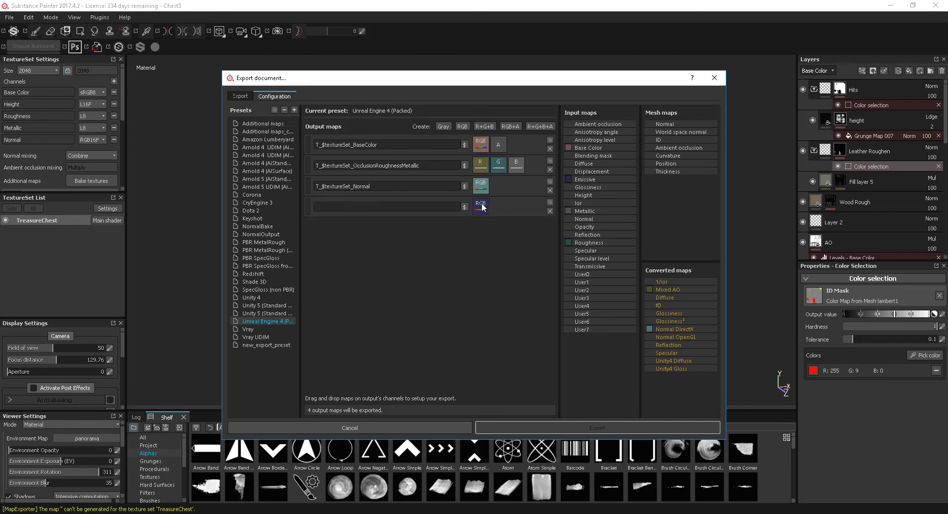
{"action": "left_click", "coordinate": [550, 211]}
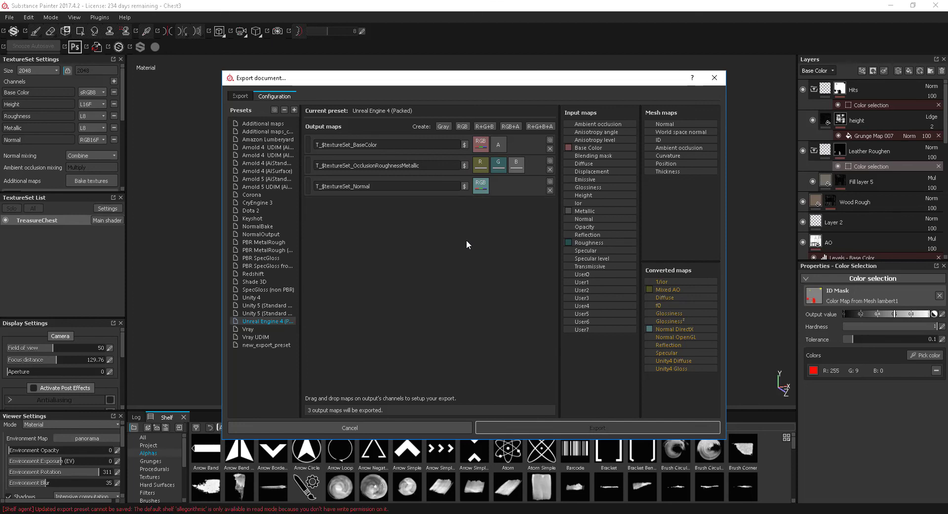
{"action": "left_click", "coordinate": [503, 143]}
Re-export the TreasureChest textures with the three-map preset and confirm the success message.
{"action": "left_click", "coordinate": [246, 95]}
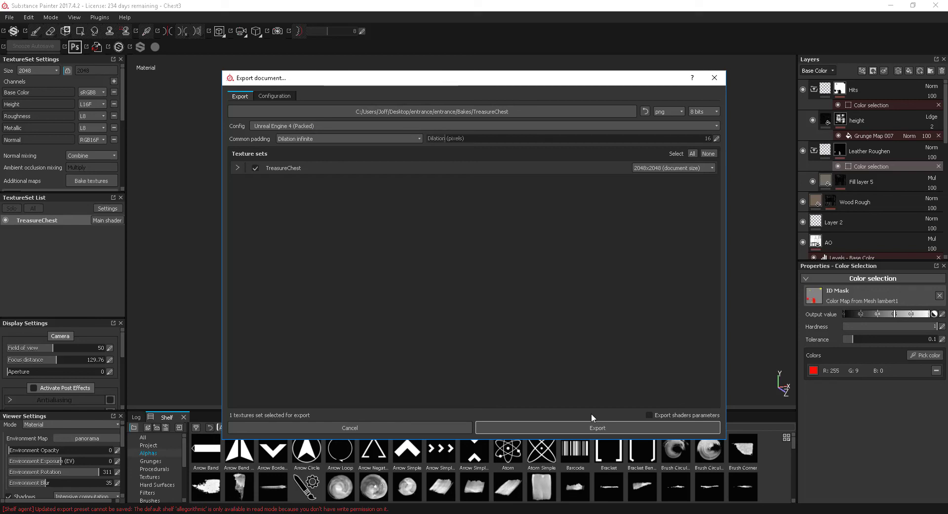
{"action": "left_click", "coordinate": [596, 427]}
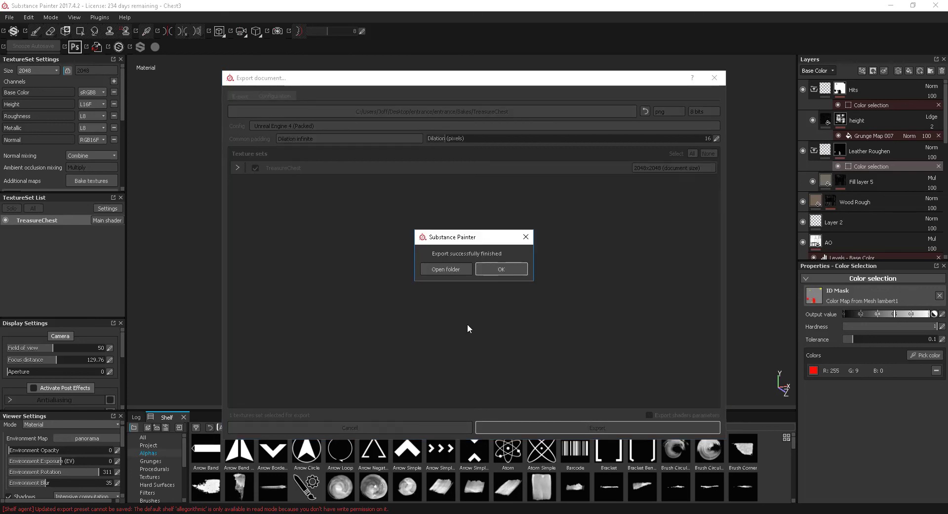
{"action": "left_click", "coordinate": [503, 269]}
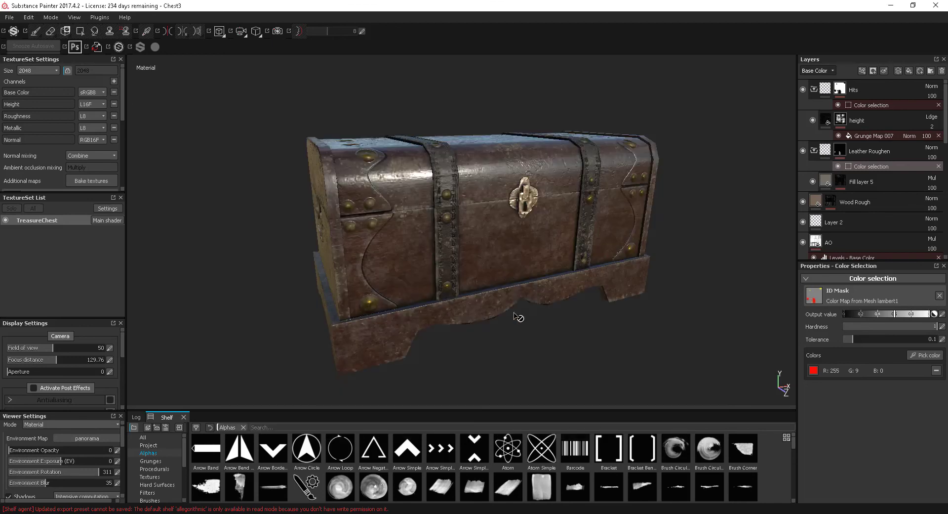